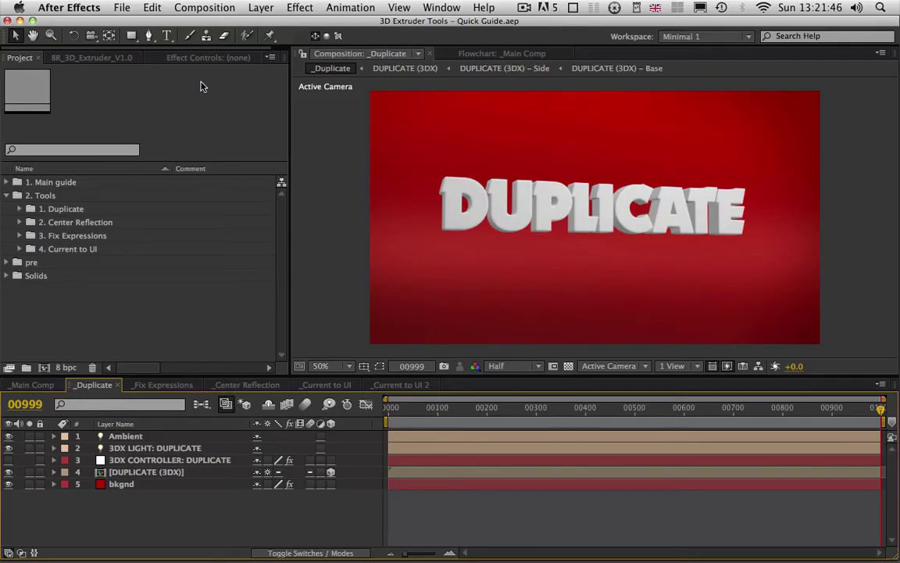
- Show the BR_3D_Extruder_V1.0 panel's Tools page in place of the project list
{"action": "left_click", "coordinate": [108, 56]}
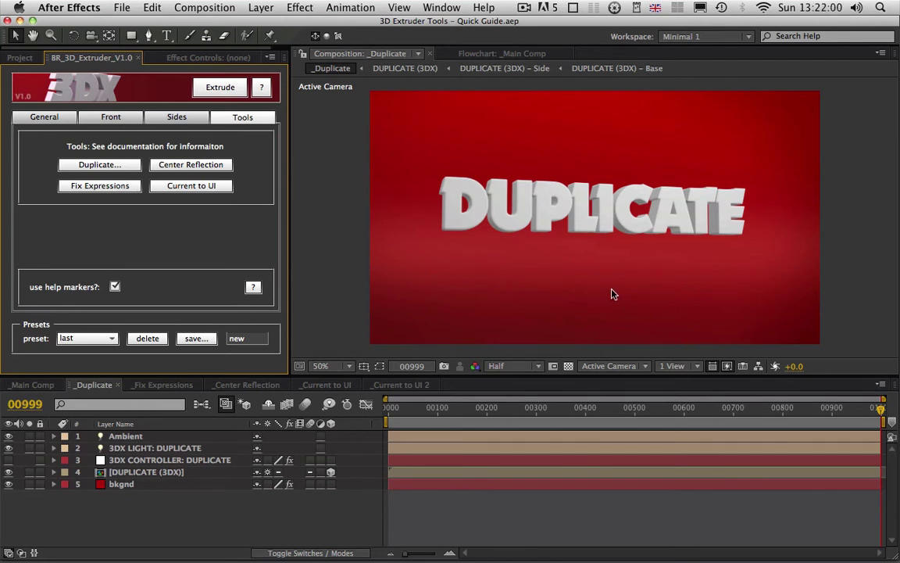
- Duplicate the DUPLICATE (3DX) layer via Edit > Duplicate and move the copy just below the original
{"action": "left_click", "coordinate": [202, 474]}
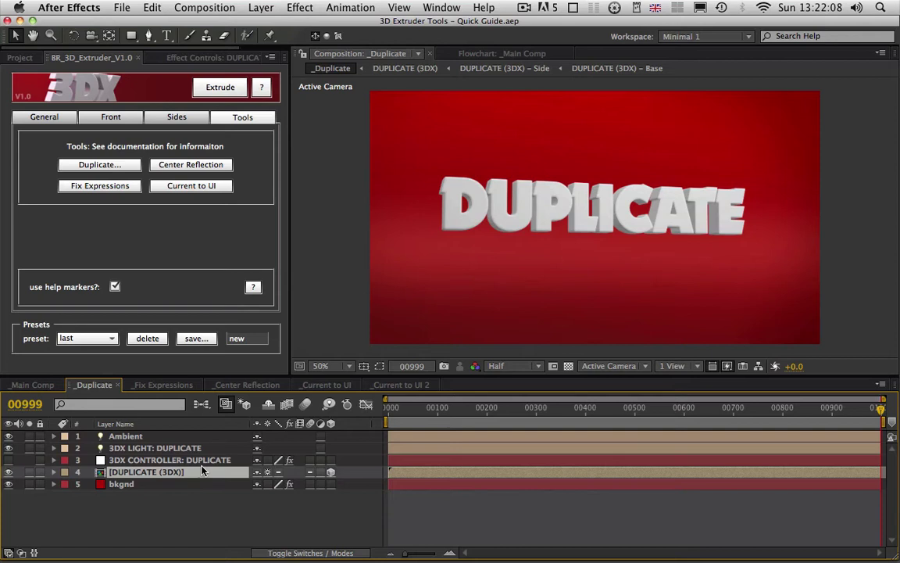
{"action": "left_click", "coordinate": [152, 7]}
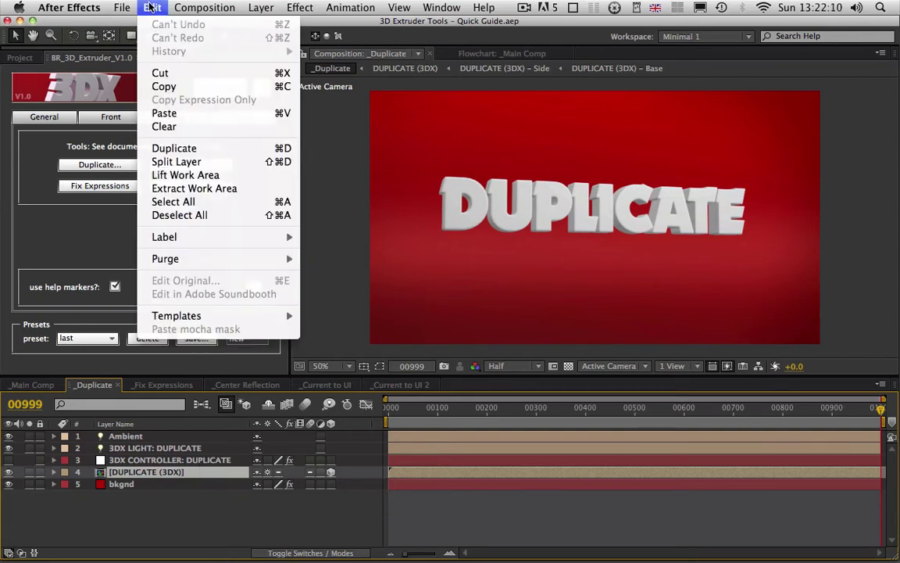
{"action": "left_click", "coordinate": [287, 150]}
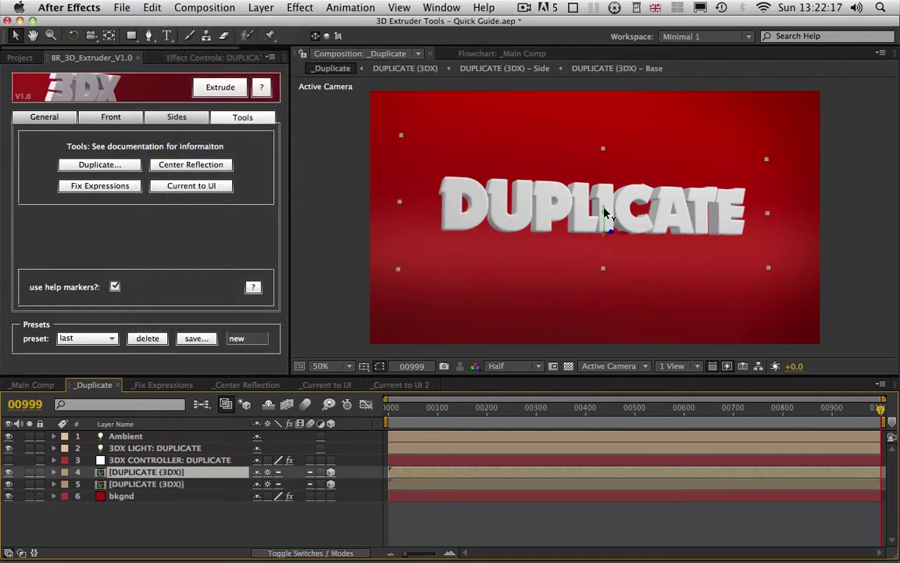
{"action": "left_click_drag", "start_coordinate": [605, 212], "coordinate": [605, 273]}
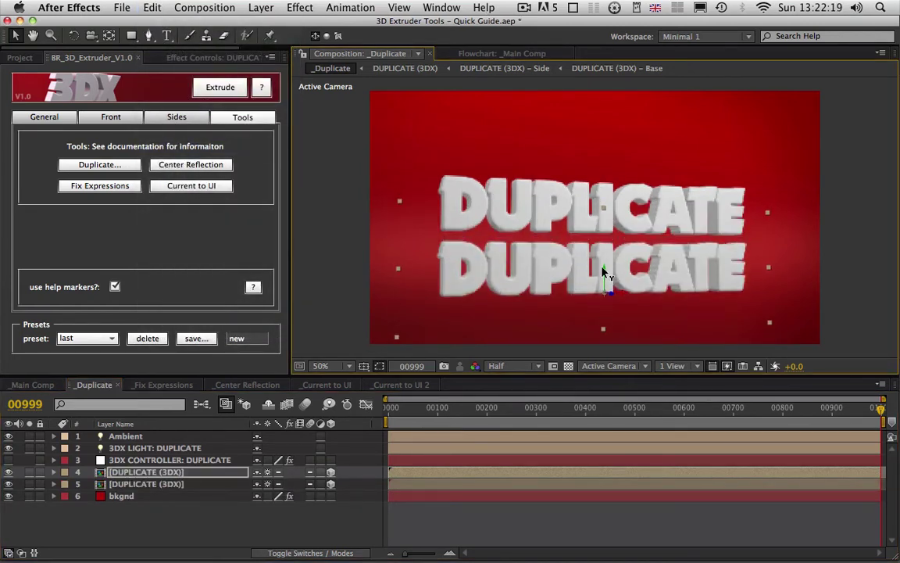
{"action": "key", "text": "Up"}
{"action": "key", "text": "Up"}
{"action": "key", "text": "Up"}
{"action": "key", "text": "Up"}
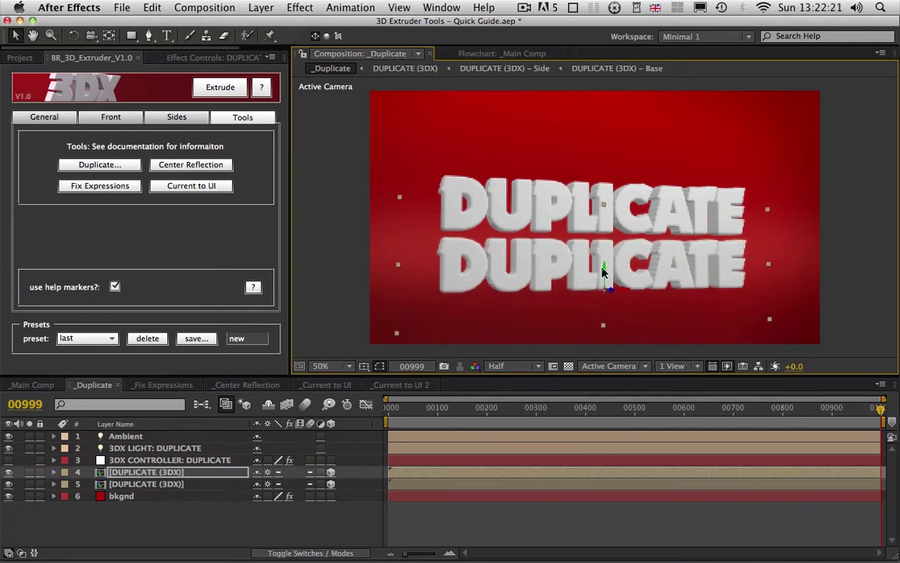
- Retype the copy's text as IS FUN inside its Base precomp, then return to _Duplicate
{"action": "left_click", "coordinate": [102, 475]}
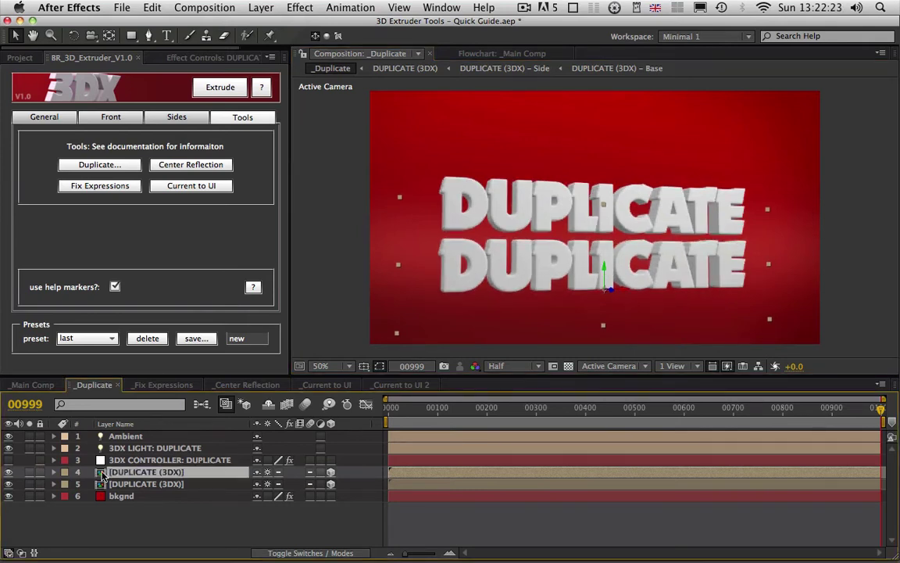
{"action": "double_click", "coordinate": [103, 473]}
{"action": "double_click", "coordinate": [102, 473]}
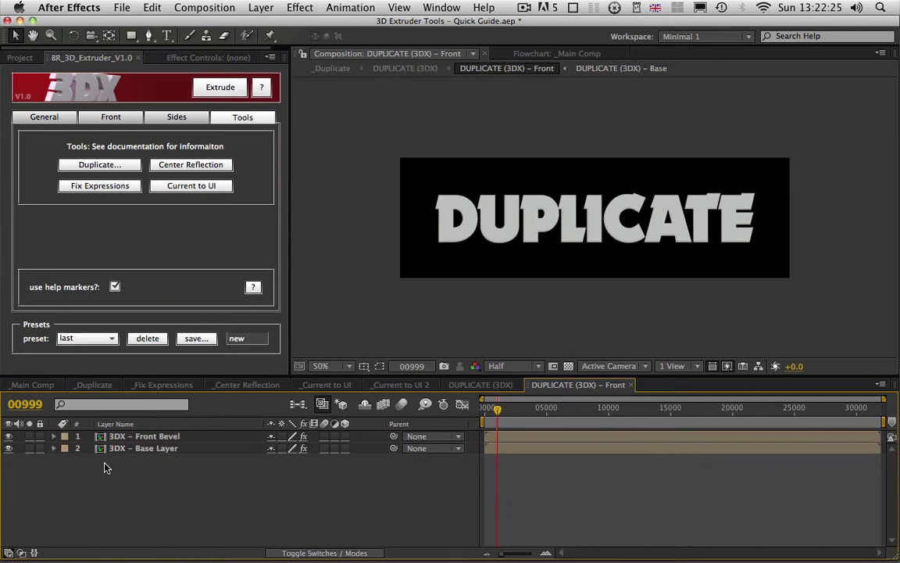
{"action": "double_click", "coordinate": [105, 450]}
{"action": "double_click", "coordinate": [126, 436]}
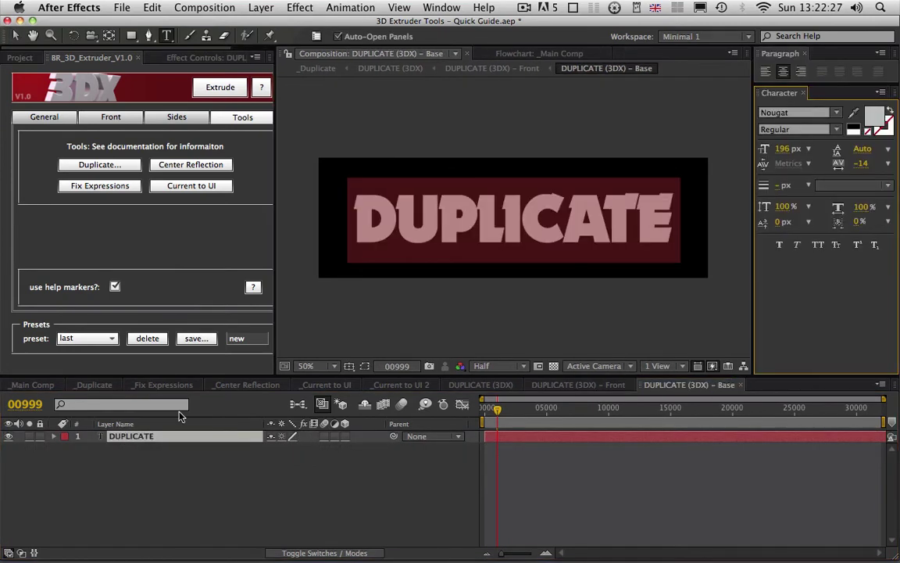
{"action": "type", "text": "IS "}
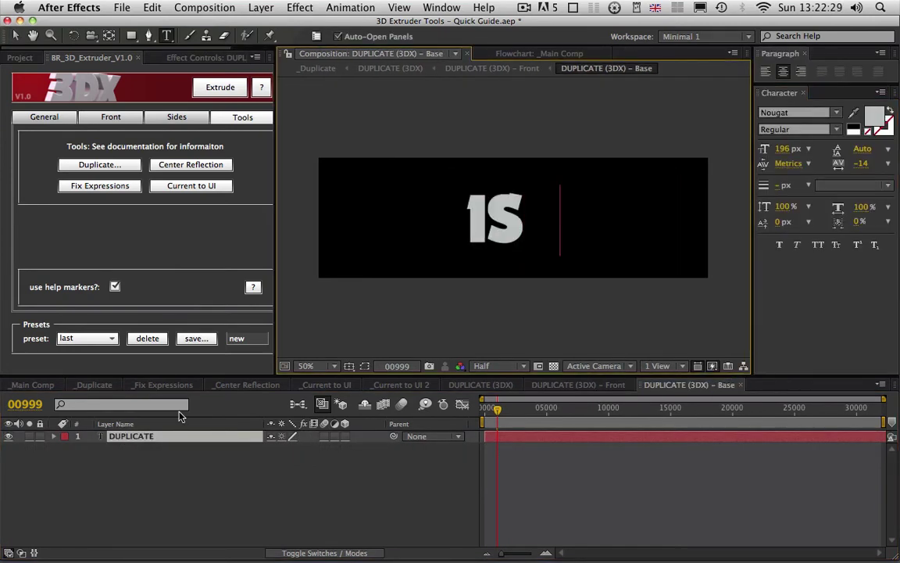
{"action": "type", "text": "FUN"}
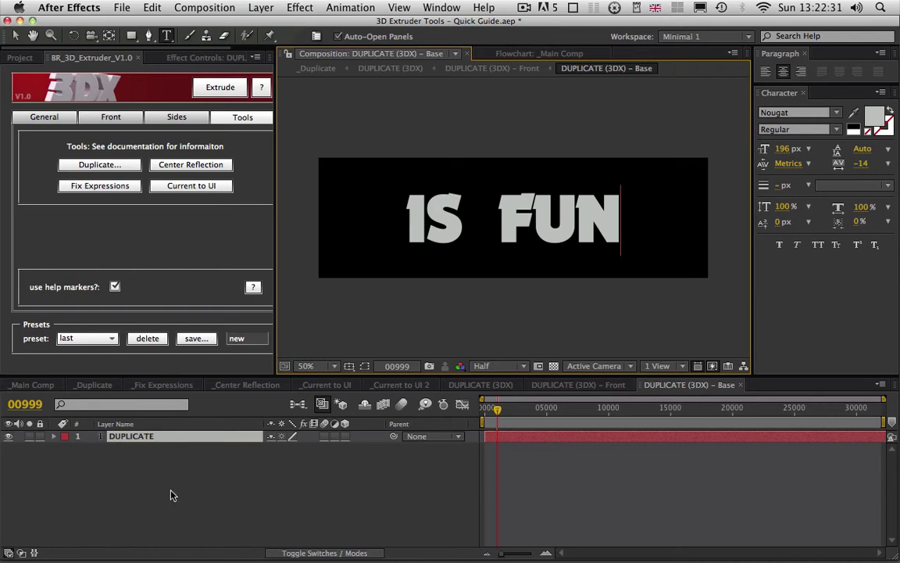
{"action": "left_click", "coordinate": [171, 495]}
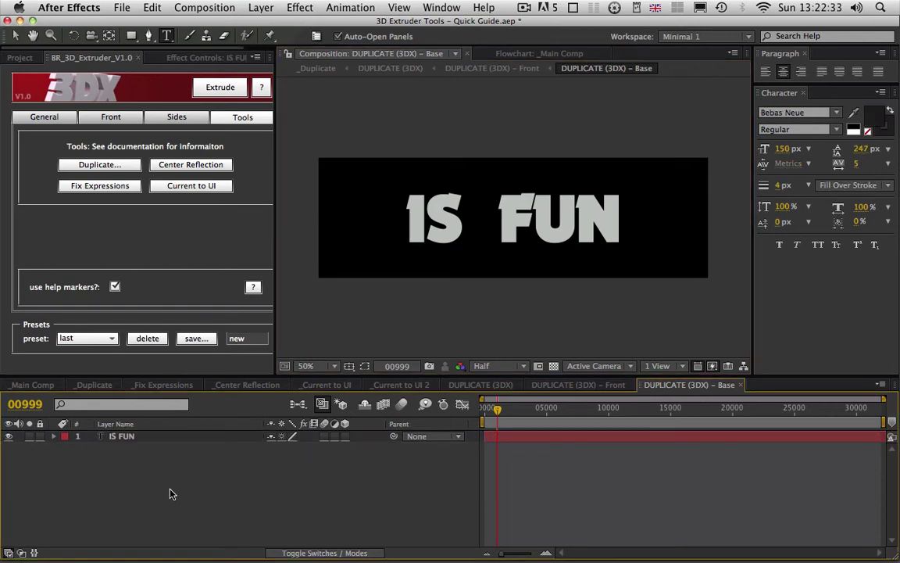
{"action": "left_click", "coordinate": [94, 384]}
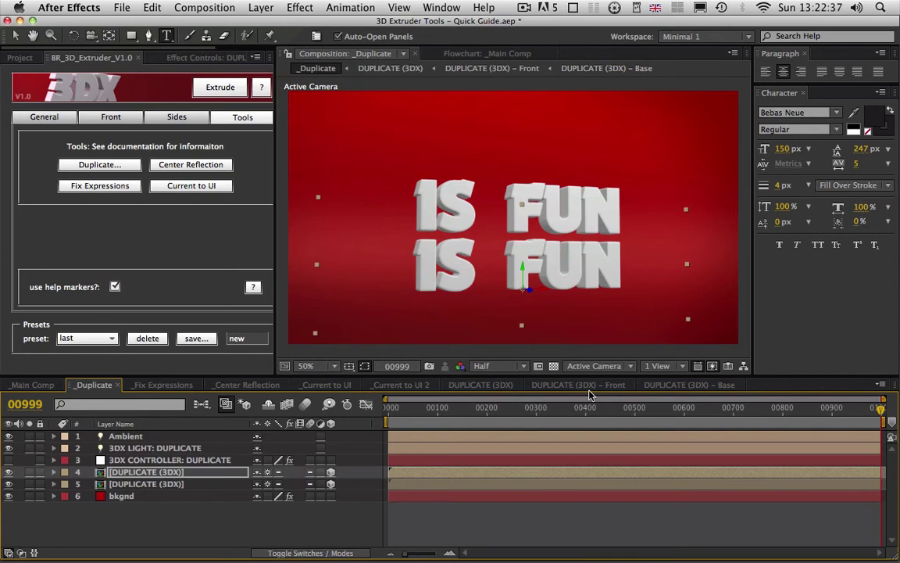
- Undo the text change, the move and the layer duplication with Cmd+Z
{"action": "left_click", "coordinate": [173, 483]}
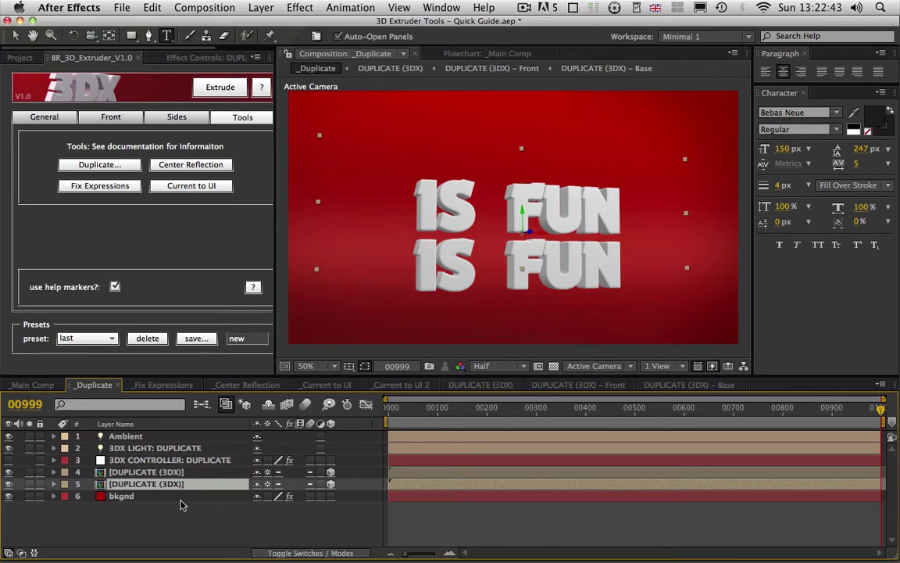
{"action": "key", "text": "super"}
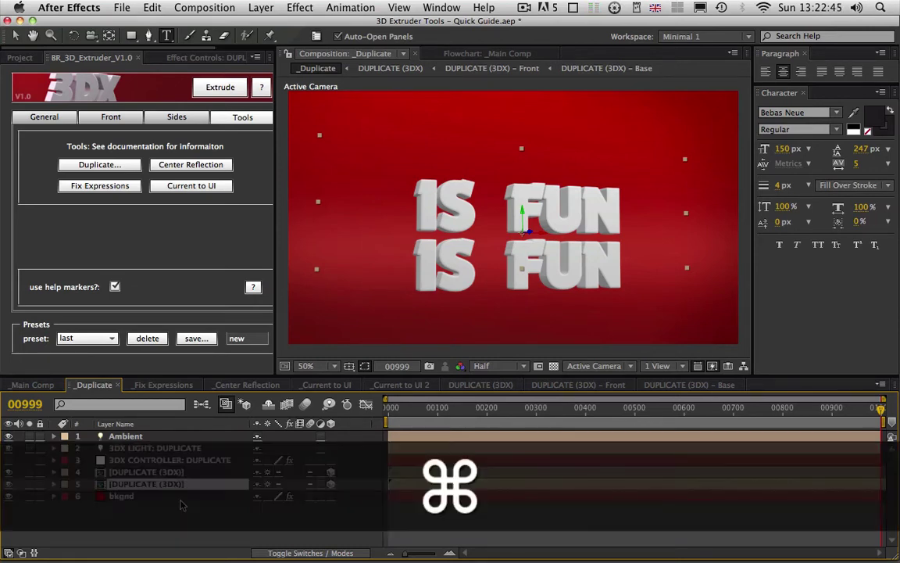
{"action": "key", "text": "super+z"}
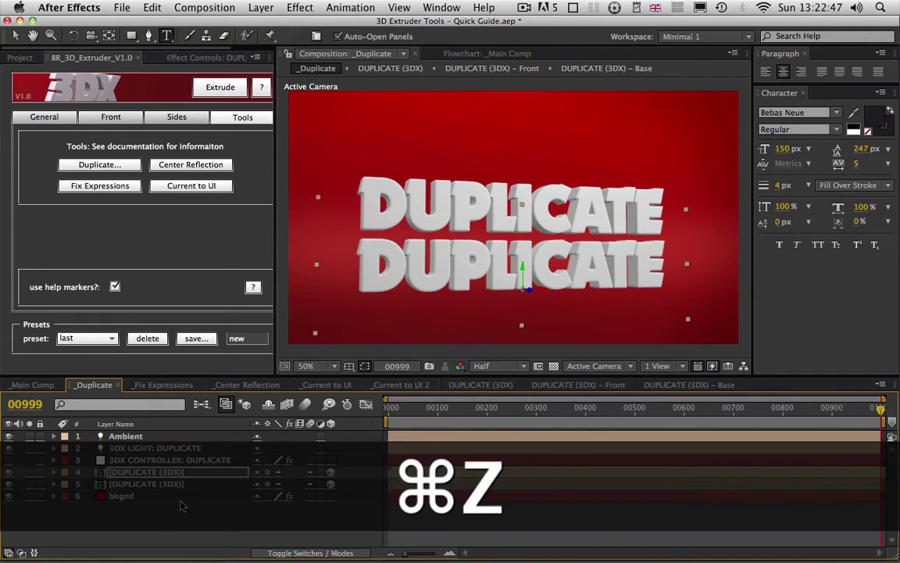
{"action": "key", "text": "super+z"}
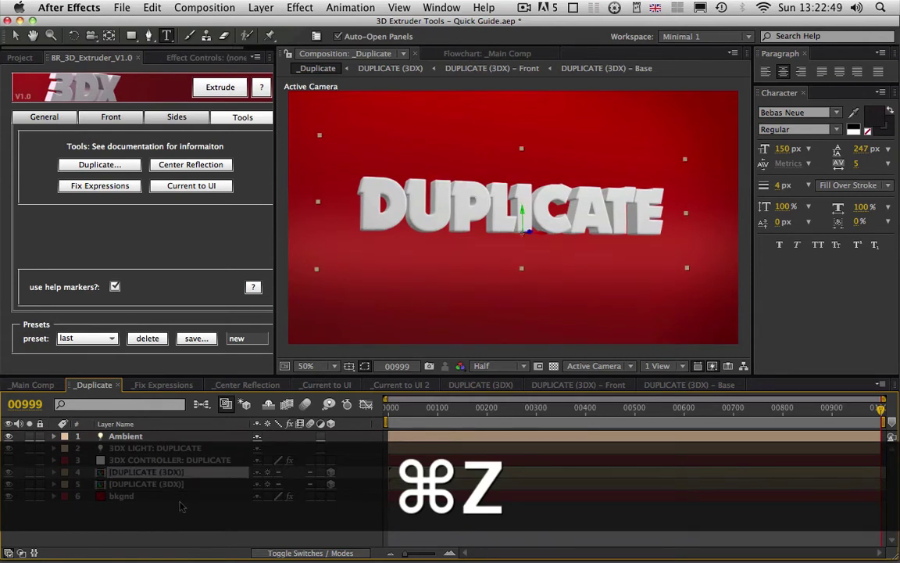
{"action": "key", "text": "super+z"}
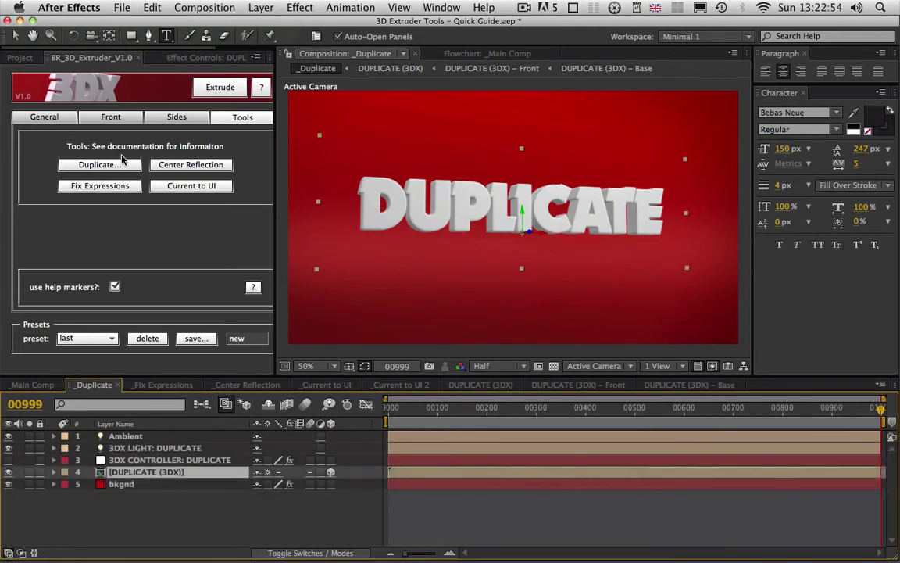
- Widen the 3DX tools panel and bring up the 3DX Duplicator settings
{"action": "left_click_drag", "start_coordinate": [274, 157], "coordinate": [289, 158]}
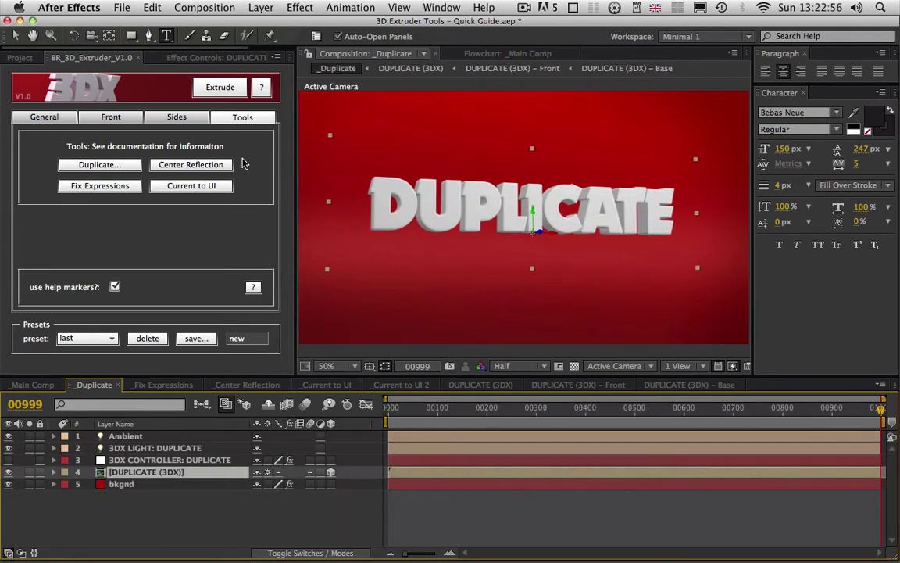
{"action": "left_click", "coordinate": [110, 168]}
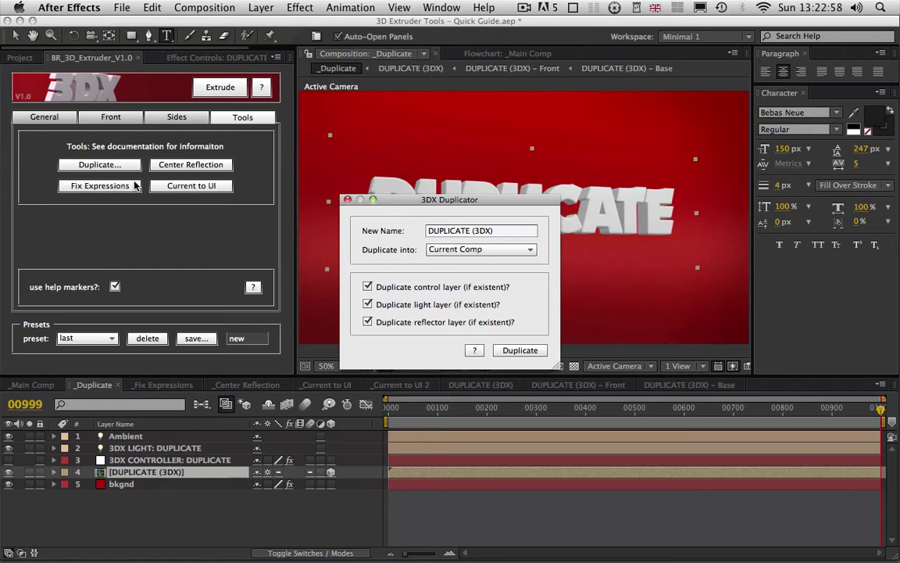
{"action": "left_click_drag", "start_coordinate": [400, 205], "coordinate": [388, 209]}
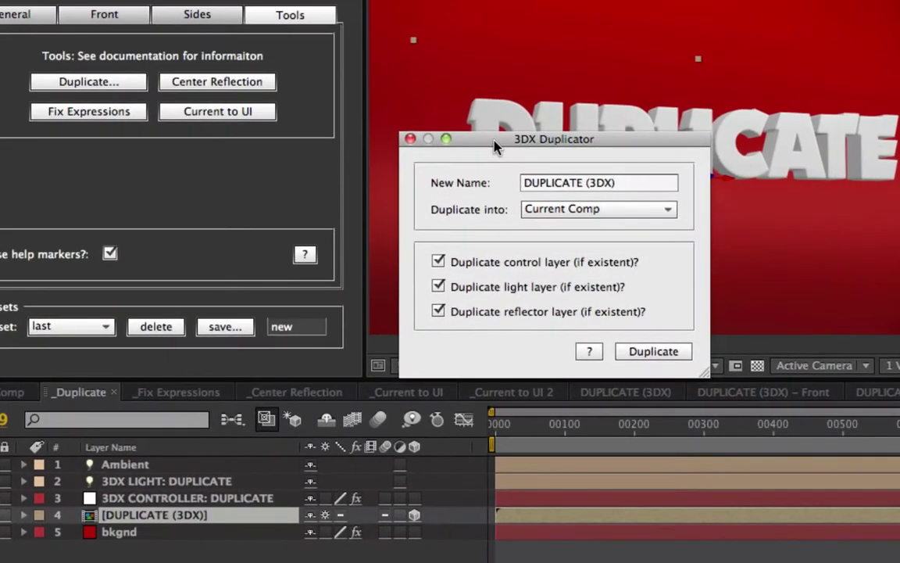
{"action": "left_click_drag", "start_coordinate": [494, 147], "coordinate": [491, 146]}
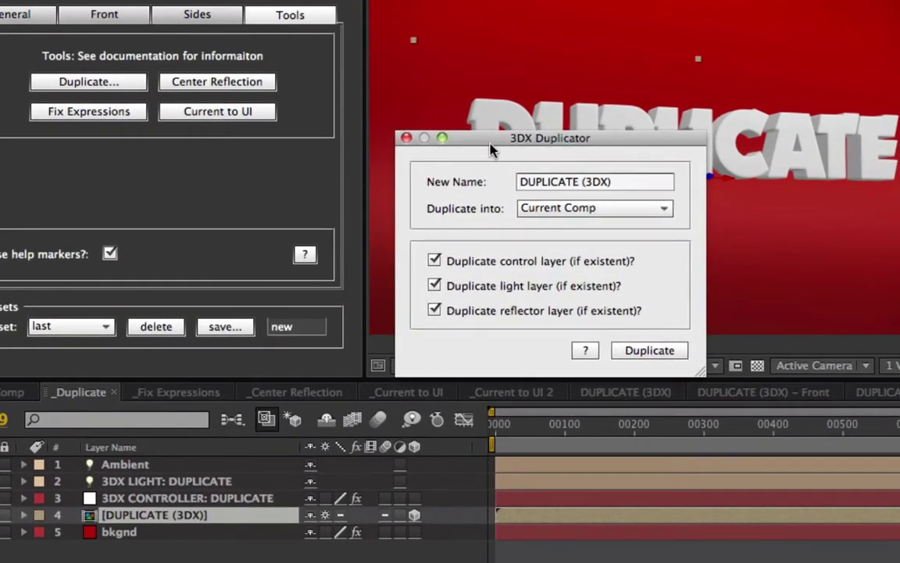
- Try duplicating the 3DX LIGHT: DUPLICATE layer and dismiss the invalid extrude structure warning
{"action": "left_click", "coordinate": [202, 498]}
{"action": "left_click", "coordinate": [215, 481]}
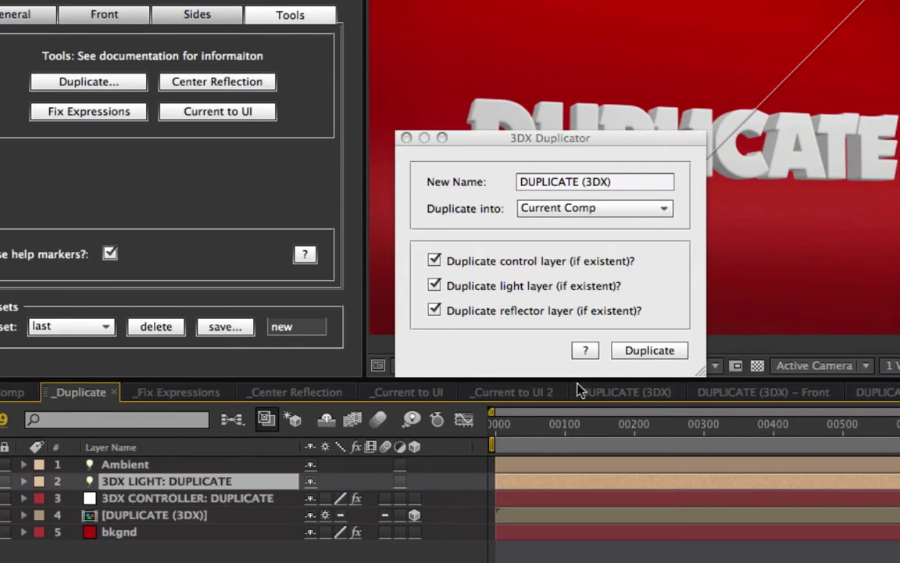
{"action": "left_click", "coordinate": [637, 353]}
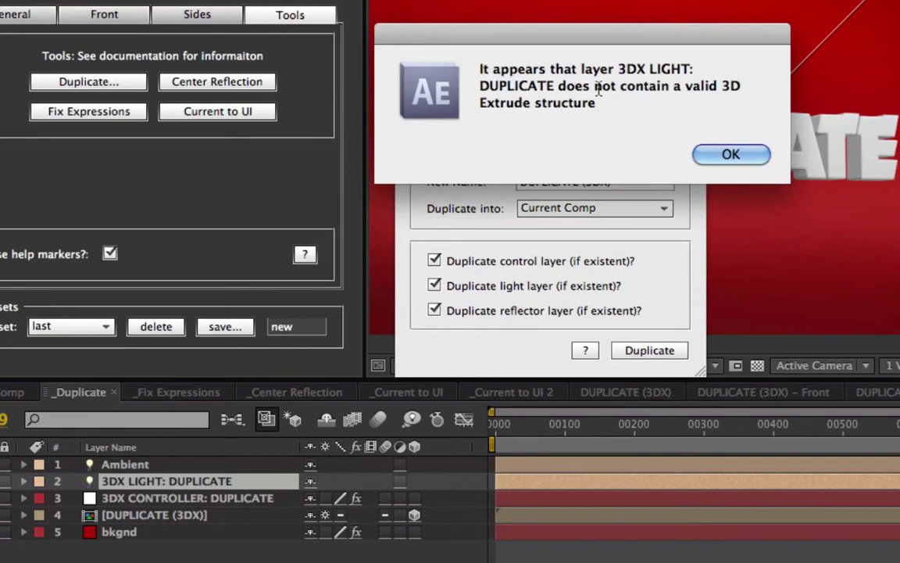
{"action": "left_click_drag", "start_coordinate": [622, 44], "coordinate": [669, 8]}
{"action": "left_click", "coordinate": [785, 135]}
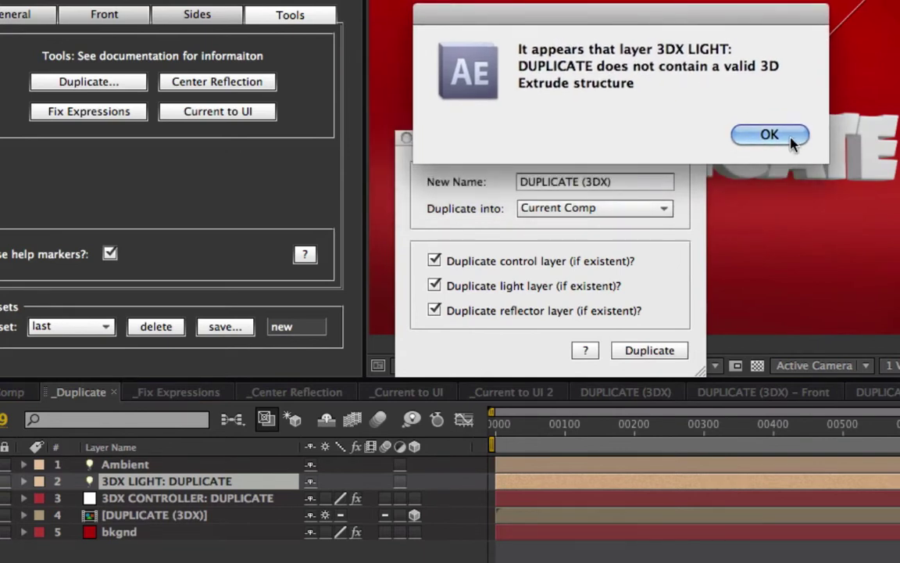
{"action": "left_click", "coordinate": [204, 517]}
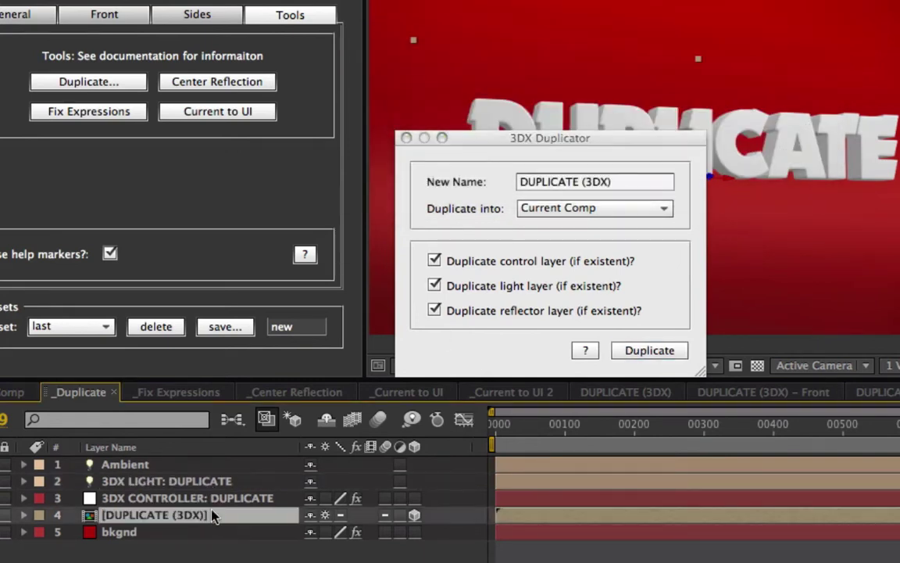
{"action": "left_click_drag", "start_coordinate": [551, 142], "coordinate": [531, 145]}
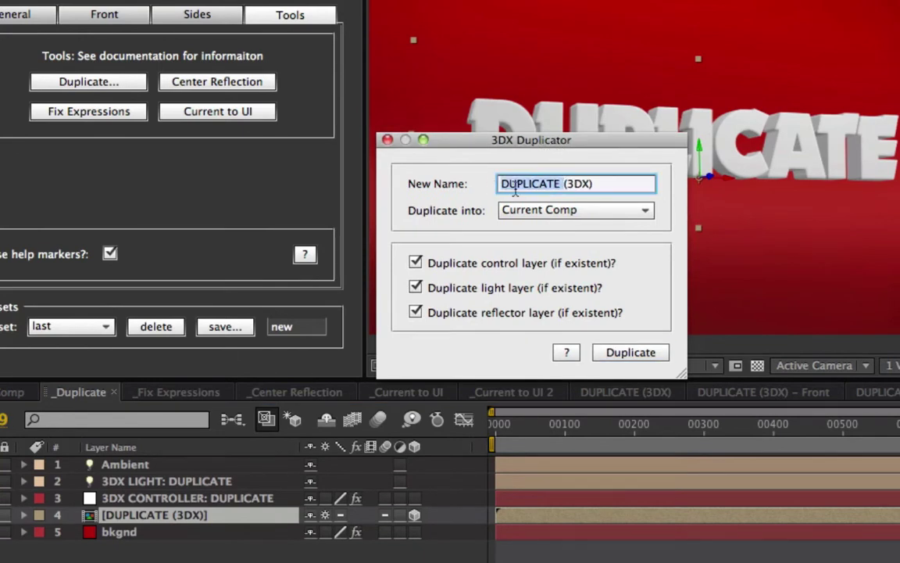
{"action": "left_click_drag", "start_coordinate": [503, 184], "coordinate": [559, 184]}
{"action": "type", "text": "aaa"}
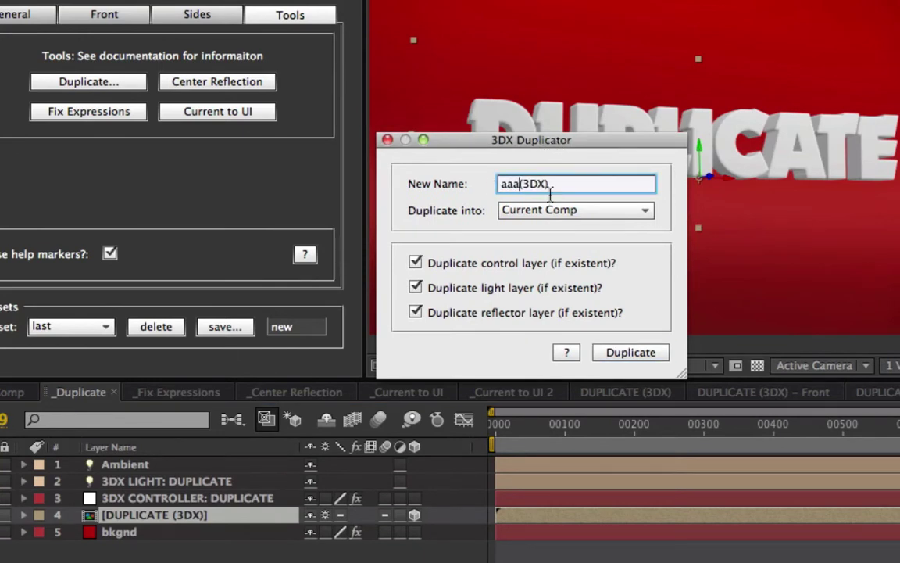
{"action": "left_click", "coordinate": [218, 520]}
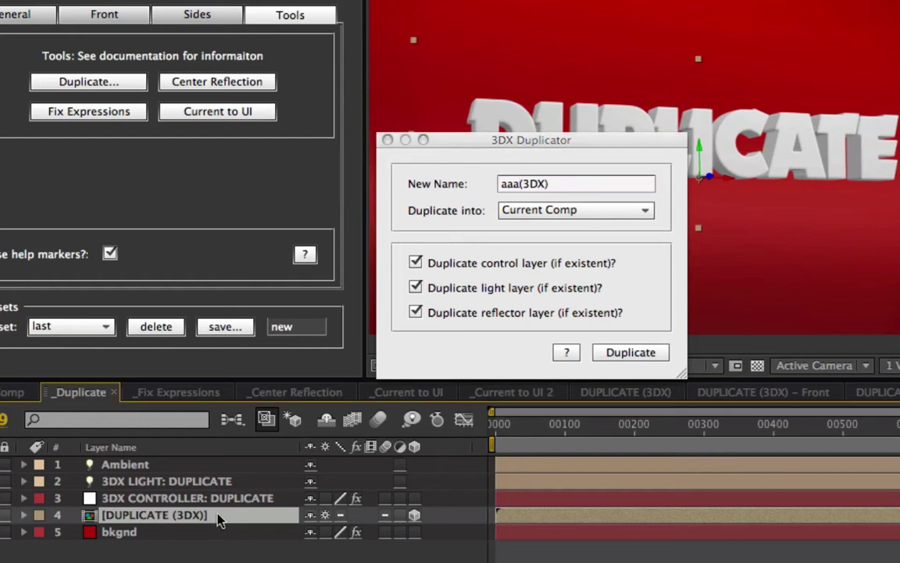
{"action": "left_click", "coordinate": [535, 141]}
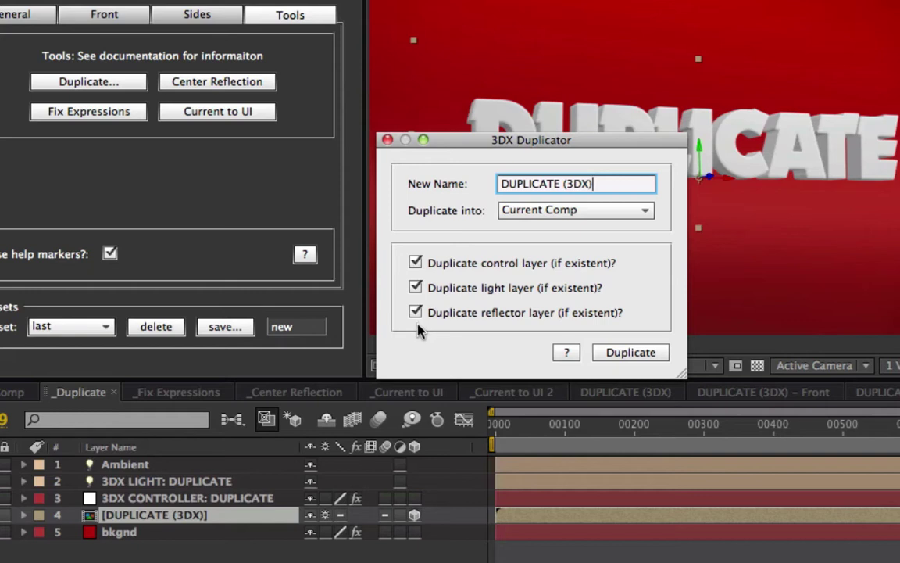
{"action": "left_click", "coordinate": [415, 262]}
{"action": "left_click", "coordinate": [415, 288]}
{"action": "left_click", "coordinate": [415, 312]}
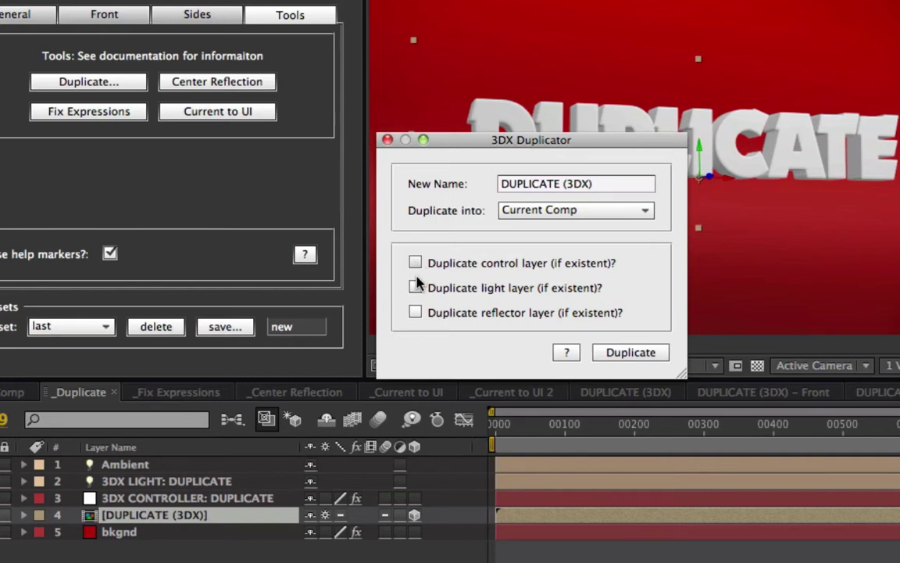
{"action": "left_click", "coordinate": [415, 263]}
{"action": "left_click", "coordinate": [415, 288]}
{"action": "left_click", "coordinate": [415, 313]}
- Duplicate the extruded text under the new name IS FUN, excluding the control layer
{"action": "left_click", "coordinate": [560, 185]}
{"action": "left_click_drag", "start_coordinate": [560, 185], "coordinate": [499, 181]}
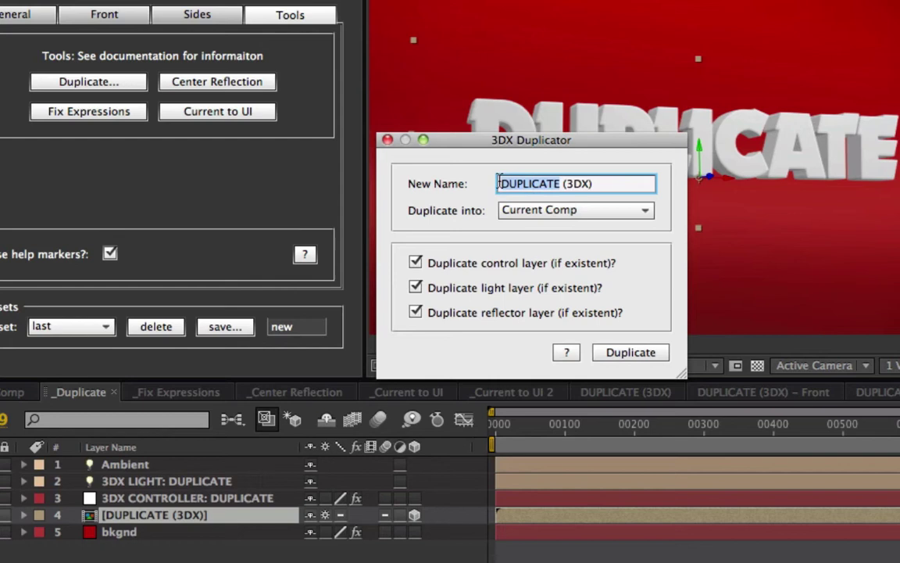
{"action": "type", "text": "IS FUN"}
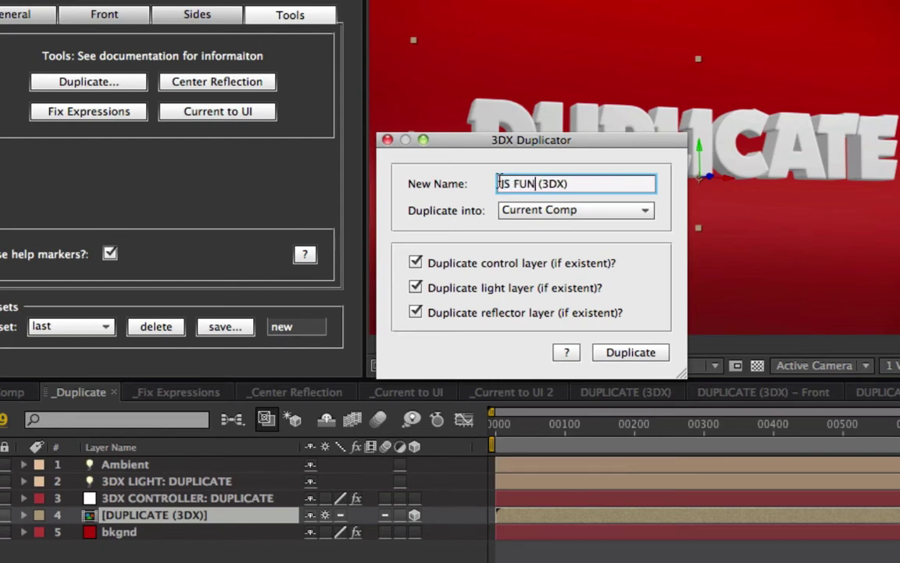
{"action": "left_click", "coordinate": [415, 263]}
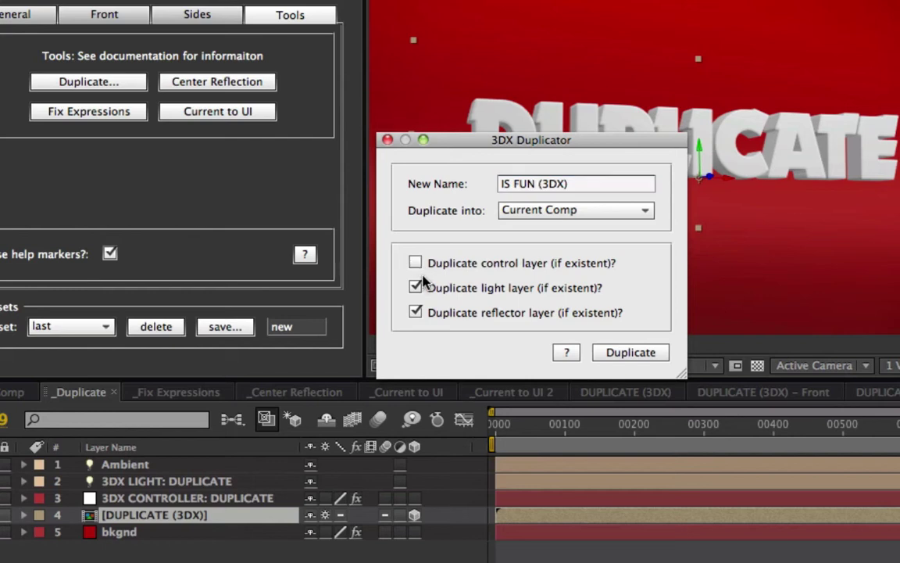
{"action": "left_click", "coordinate": [646, 355]}
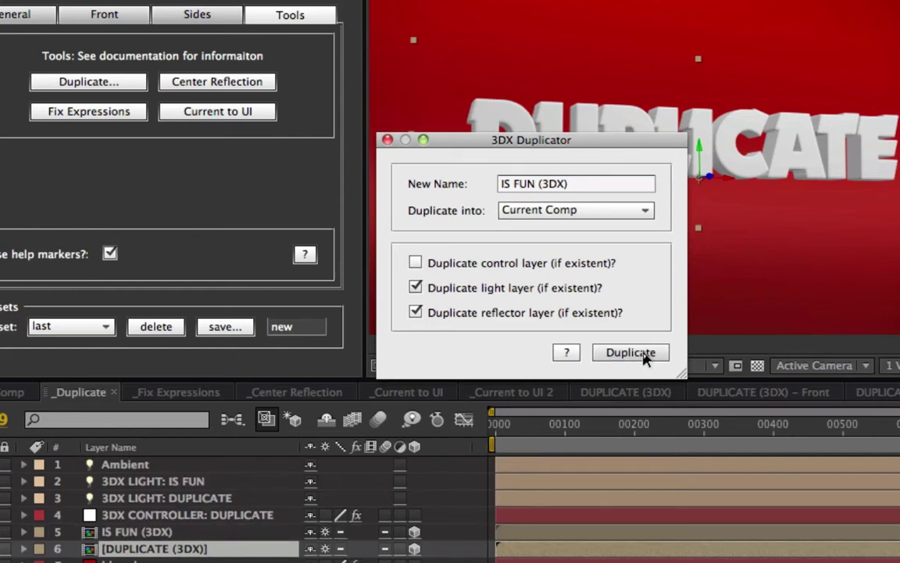
{"action": "left_click", "coordinate": [631, 352]}
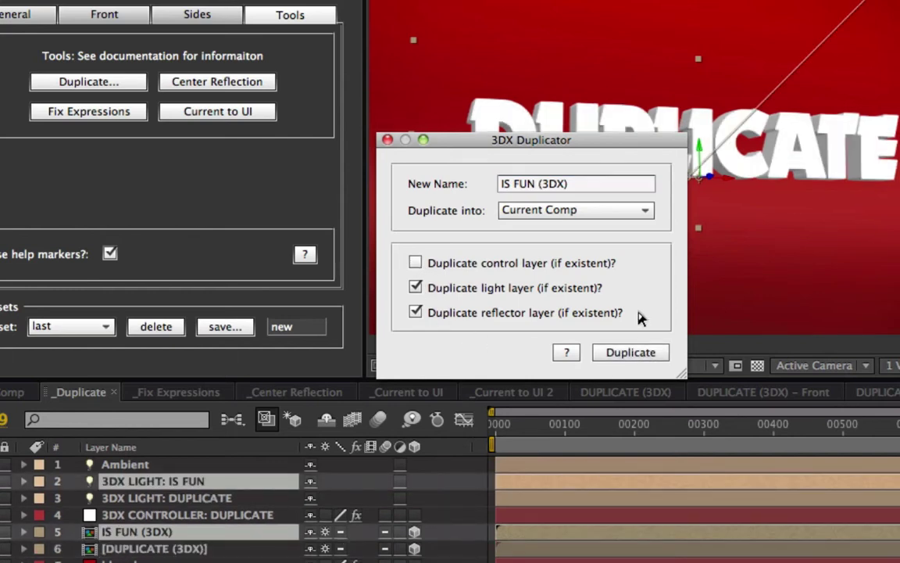
{"action": "left_click_drag", "start_coordinate": [429, 140], "coordinate": [339, 130]}
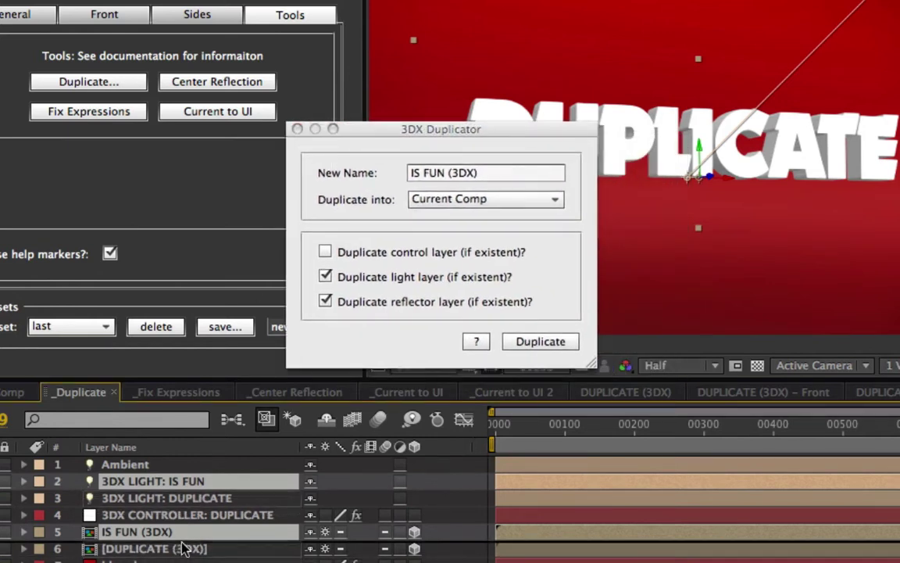
- Move the IS FUN (3DX) copy just below the original and hide the IS FUN light layer
{"action": "left_click", "coordinate": [297, 129]}
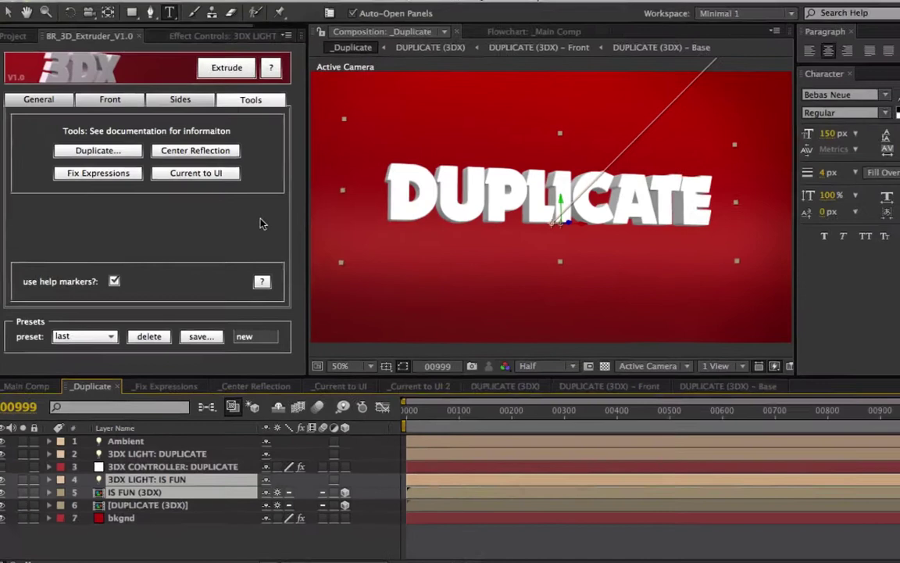
{"action": "left_click", "coordinate": [188, 549]}
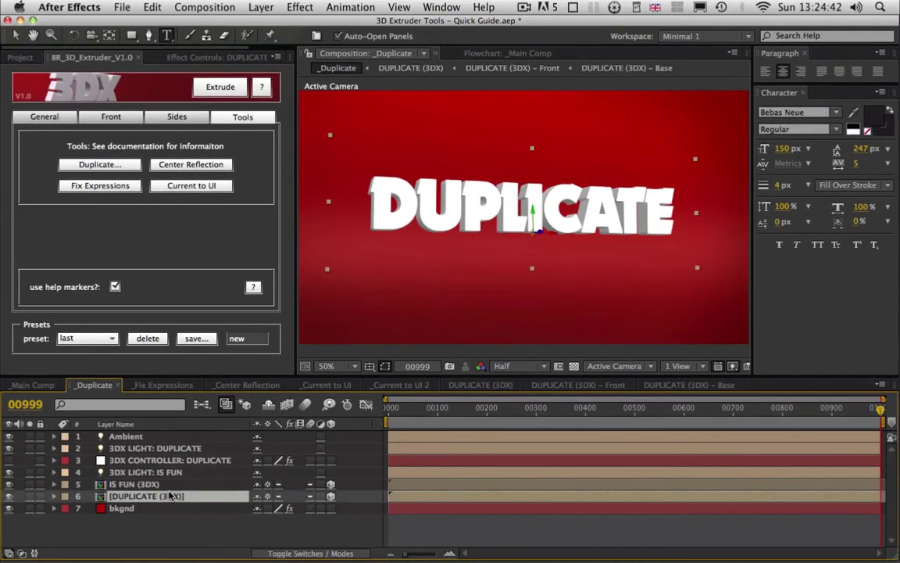
{"action": "left_click", "coordinate": [148, 485]}
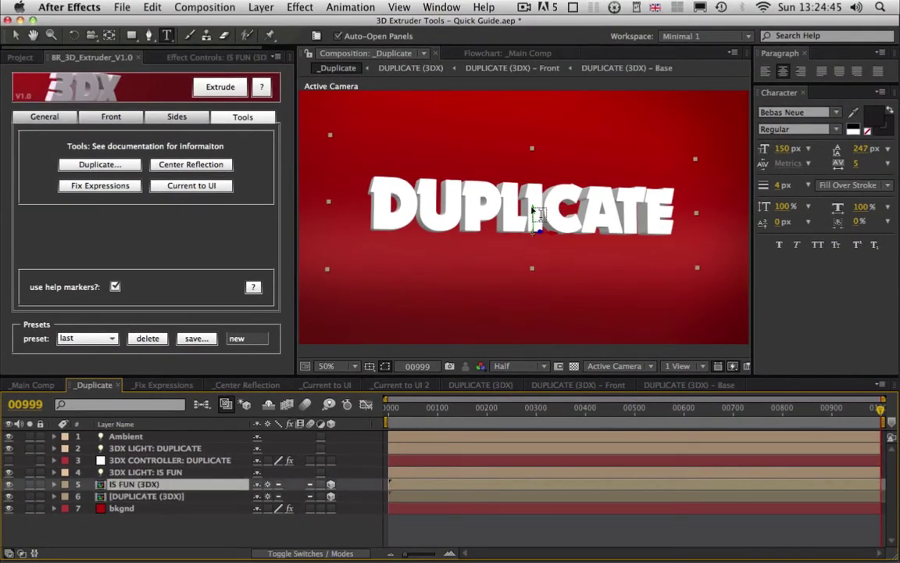
{"action": "key", "text": "v"}
{"action": "left_click_drag", "start_coordinate": [533, 213], "coordinate": [530, 273]}
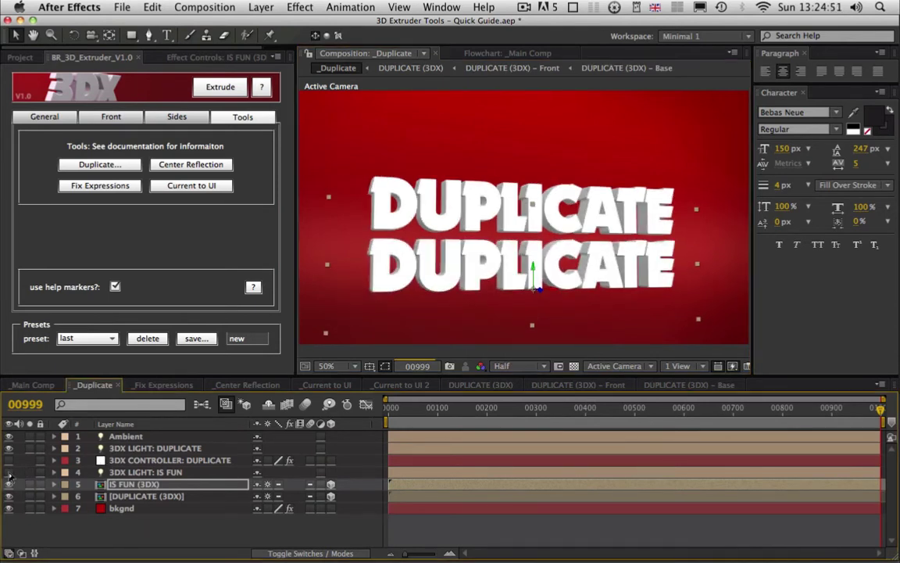
{"action": "left_click", "coordinate": [9, 473]}
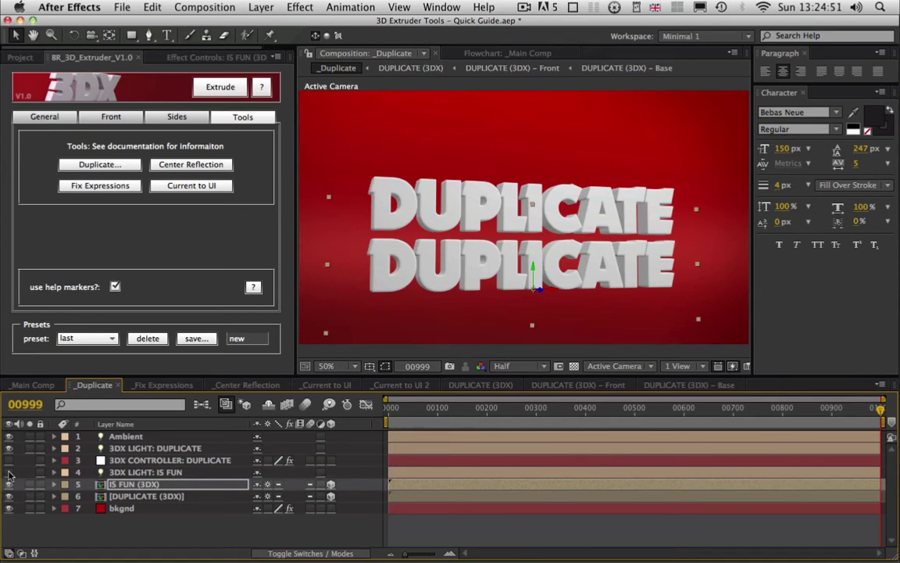
- Retype the copy's text as IS FUN in its Base precomp, with -150 tracking on the gap
{"action": "double_click", "coordinate": [110, 484]}
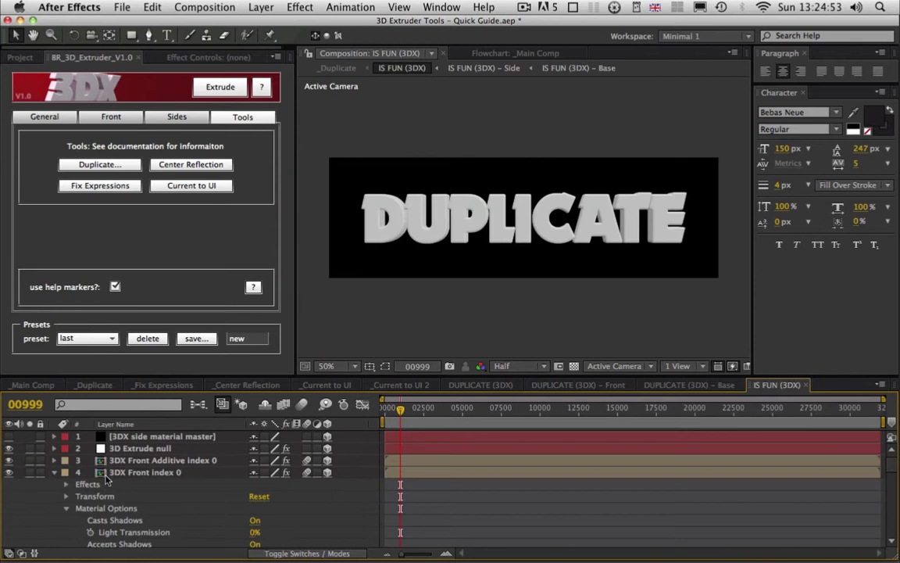
{"action": "double_click", "coordinate": [107, 473]}
{"action": "double_click", "coordinate": [110, 452]}
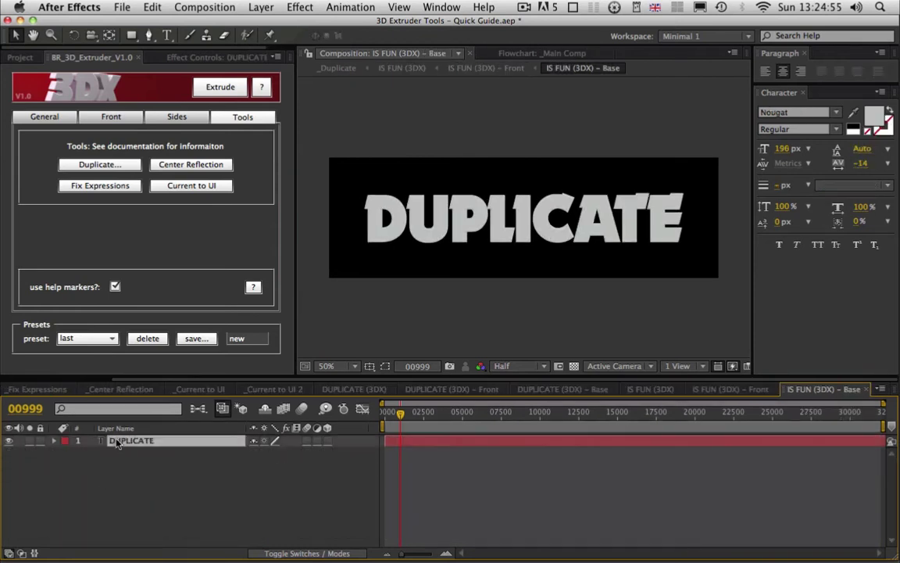
{"action": "double_click", "coordinate": [121, 441]}
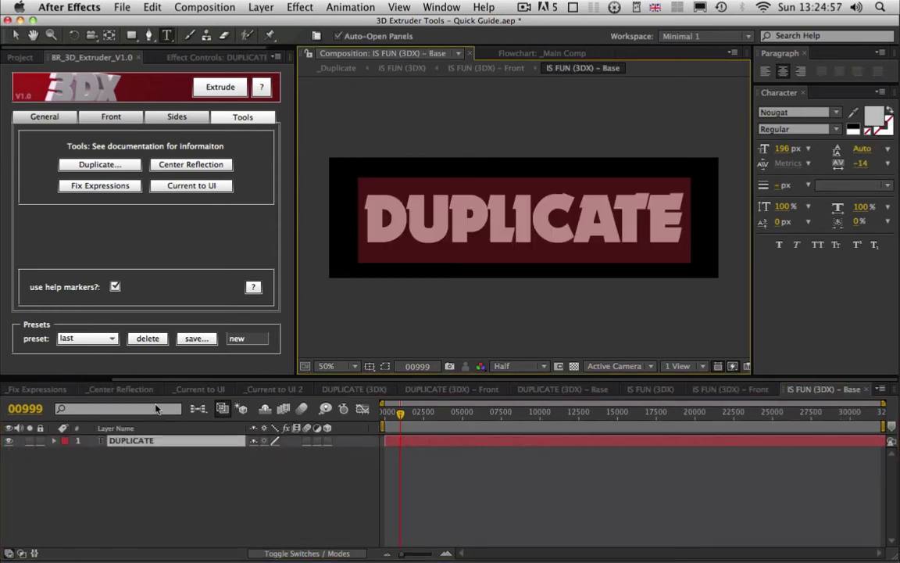
{"action": "type", "text": "IS FUN"}
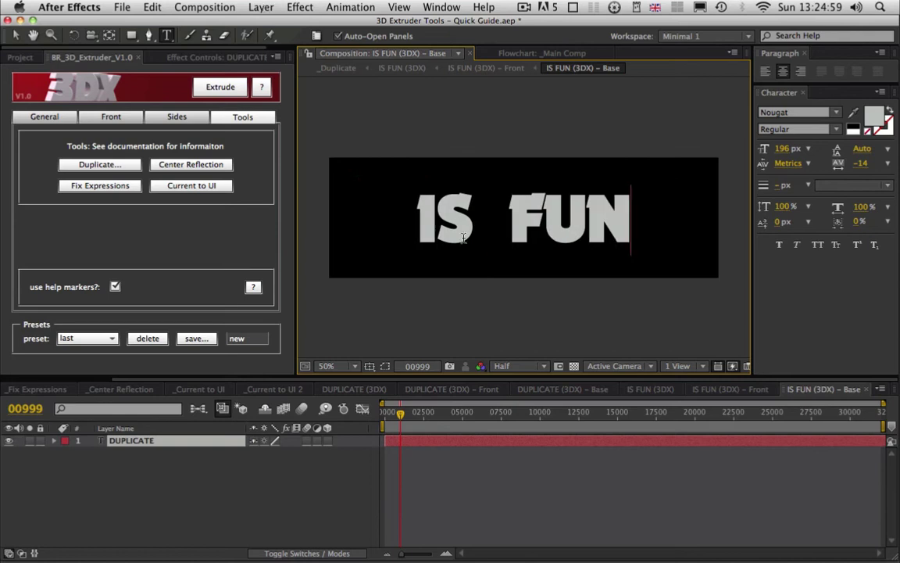
{"action": "left_click_drag", "start_coordinate": [469, 227], "coordinate": [516, 227]}
{"action": "left_click", "coordinate": [859, 162]}
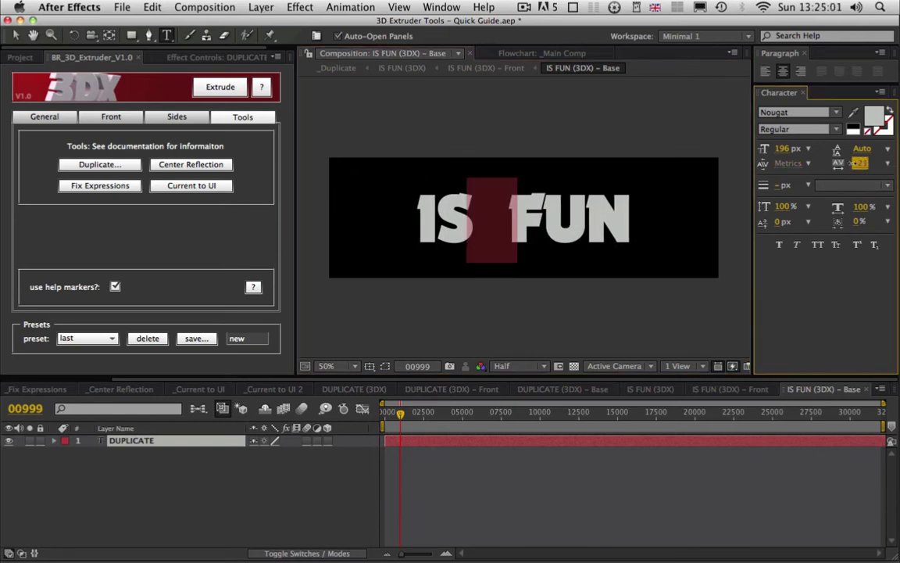
{"action": "type", "text": "-150"}
{"action": "key", "text": "Return"}
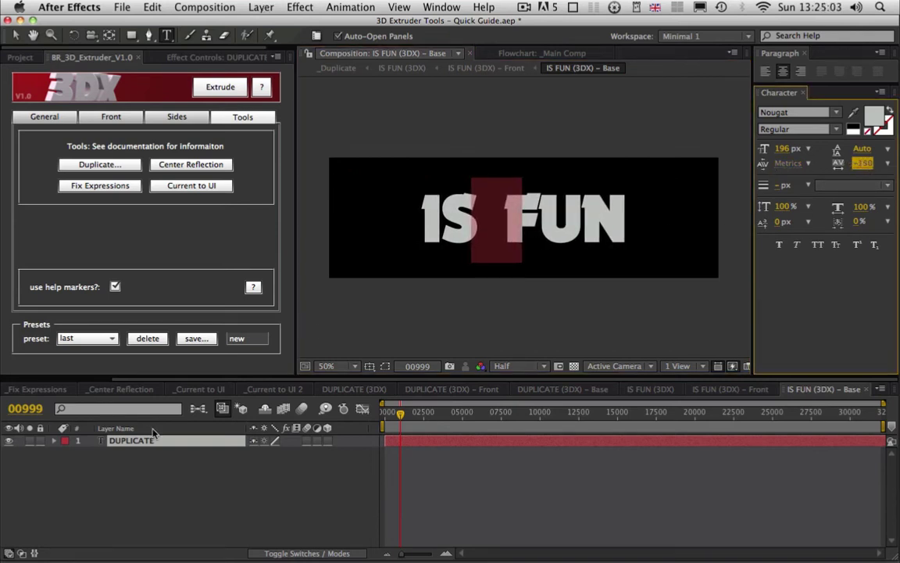
{"action": "scroll", "coordinate": [180, 392], "scroll_direction": "up", "scroll_amount": 2}
{"action": "left_click", "coordinate": [107, 391]}
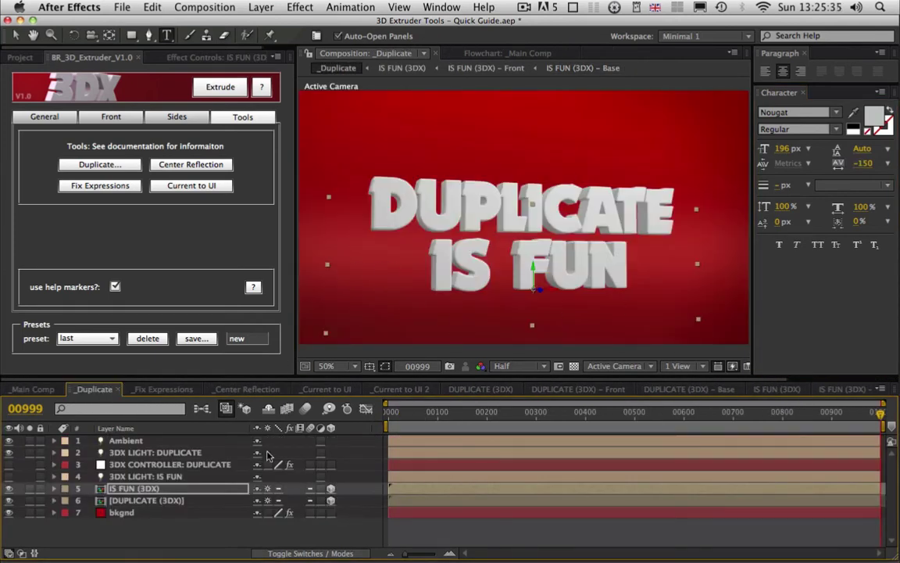
- Toggle the shared controller's Edit Mode on and back off, then fold its effects away
{"action": "left_click", "coordinate": [212, 531]}
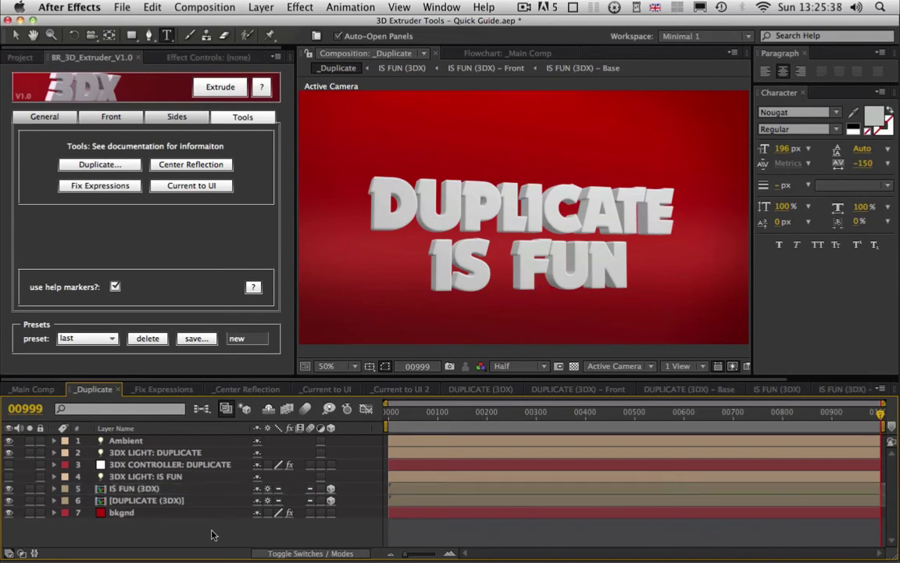
{"action": "left_click", "coordinate": [161, 478]}
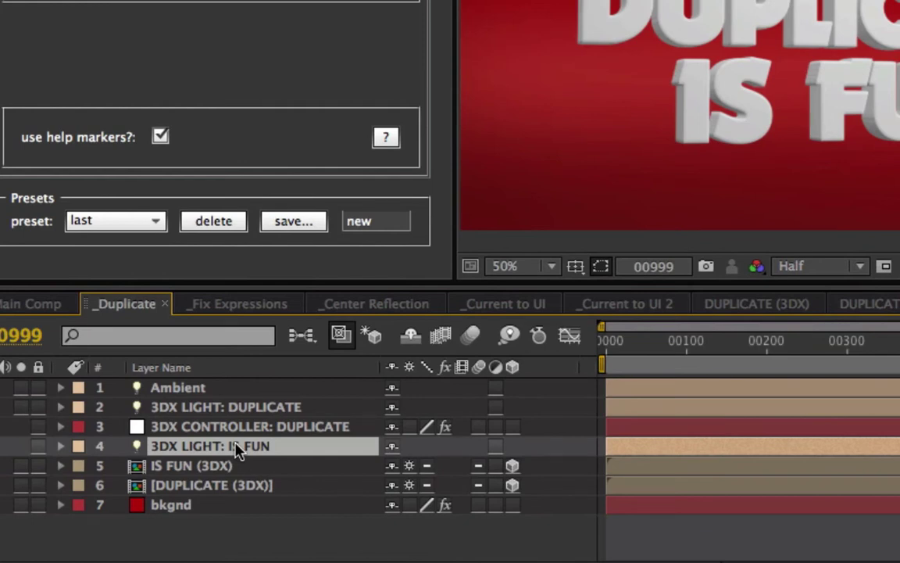
{"action": "left_click", "coordinate": [244, 430]}
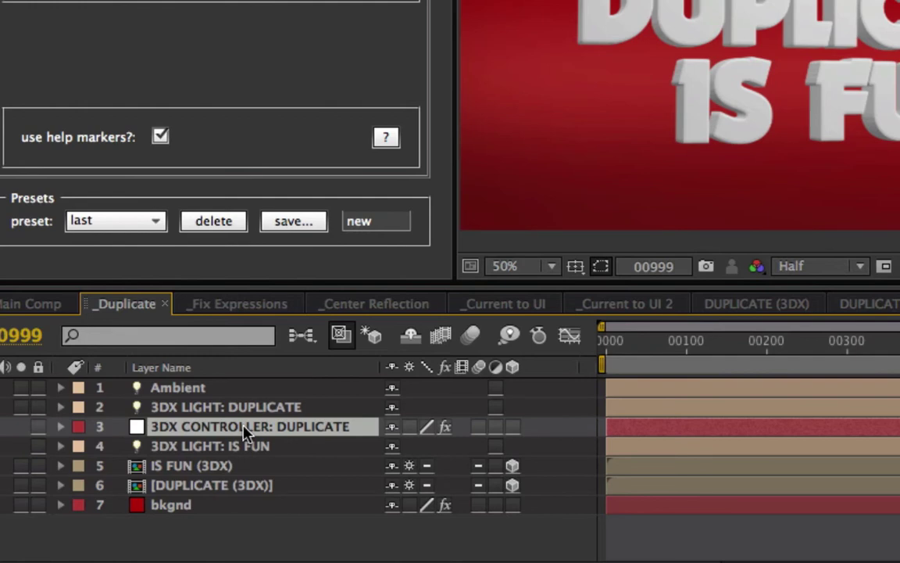
{"action": "key", "text": "e"}
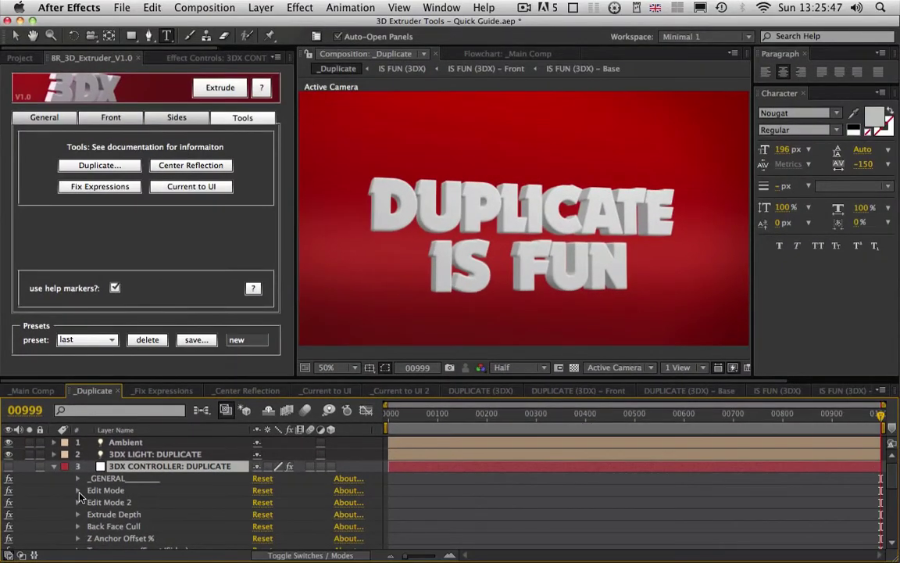
{"action": "left_click", "coordinate": [79, 490]}
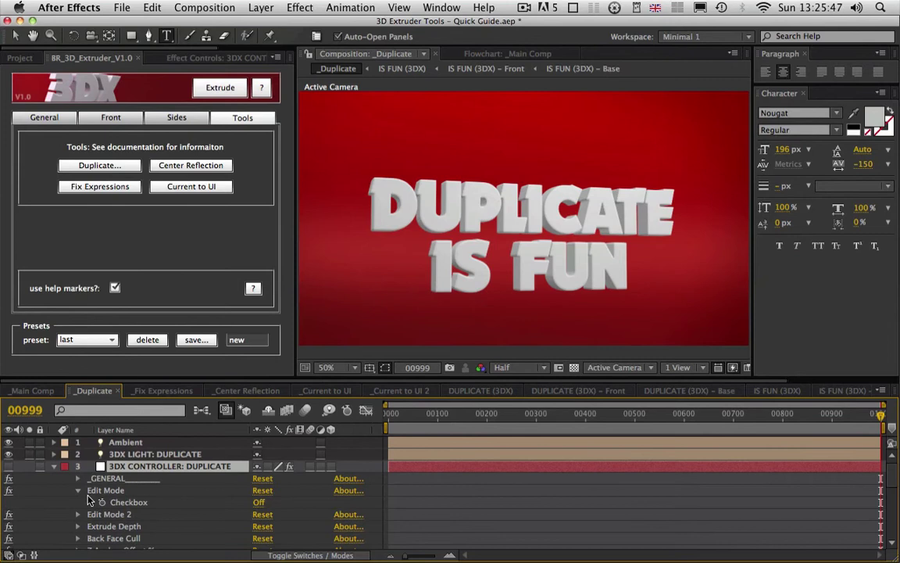
{"action": "left_click", "coordinate": [257, 501]}
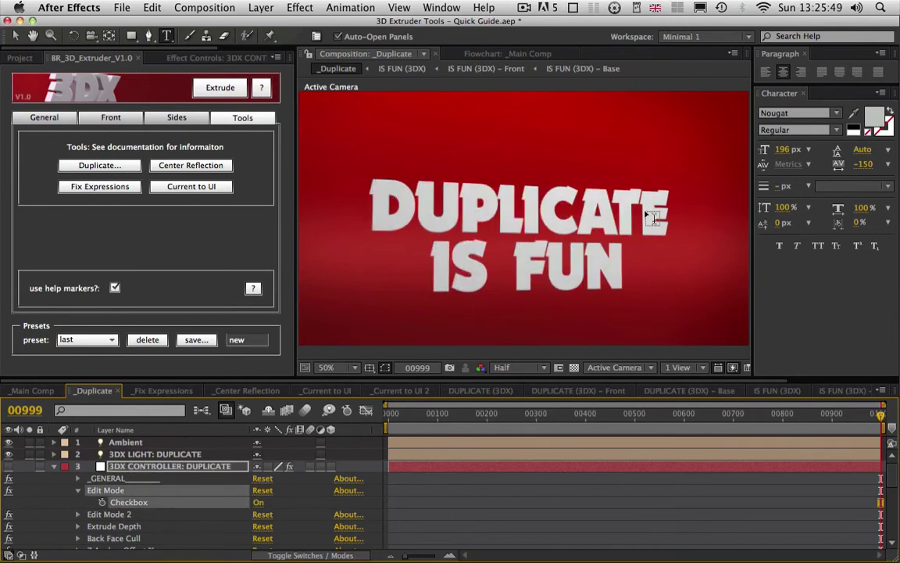
{"action": "left_click", "coordinate": [259, 502]}
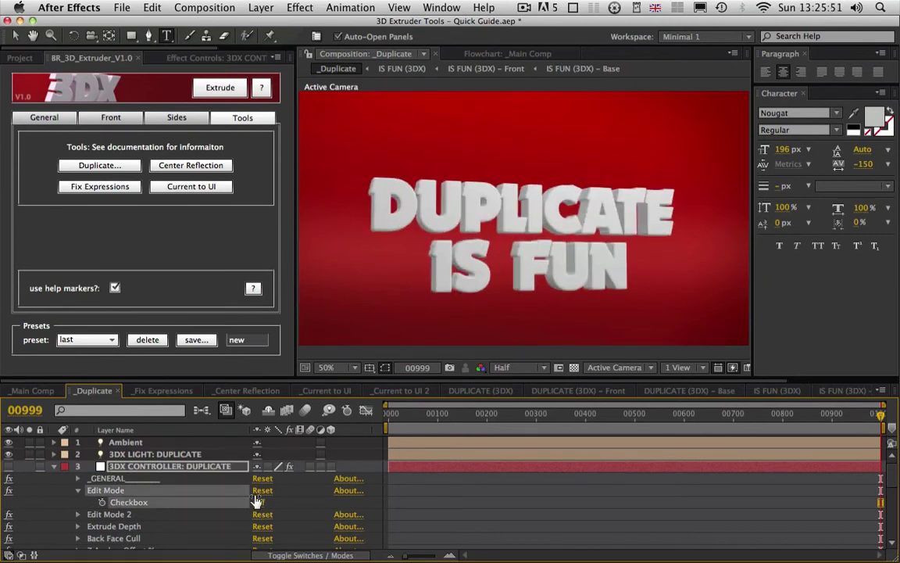
{"action": "left_click", "coordinate": [54, 467]}
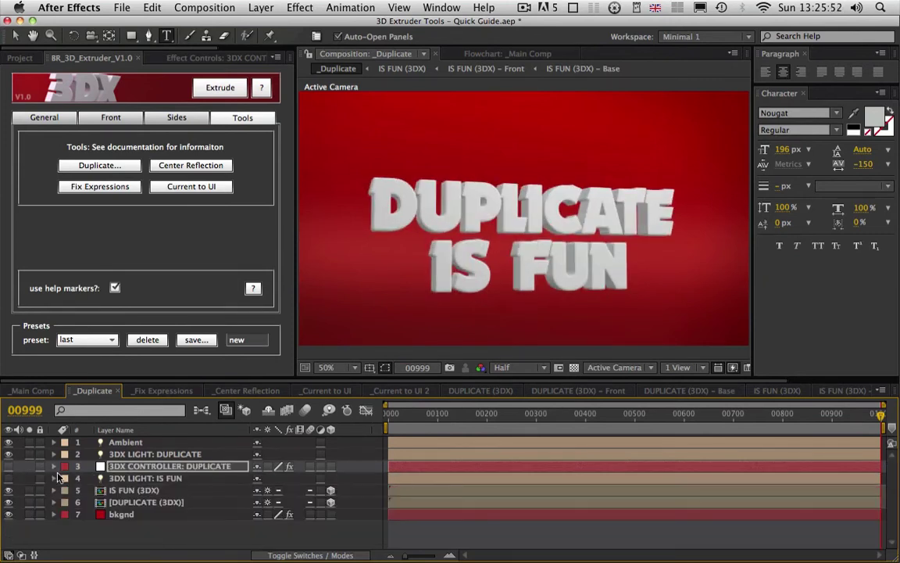
- Set the 3DX Duplicator for DUPLICATE (3DX) to duplicate into Another Comp
{"action": "left_click", "coordinate": [114, 503]}
{"action": "left_click", "coordinate": [100, 165]}
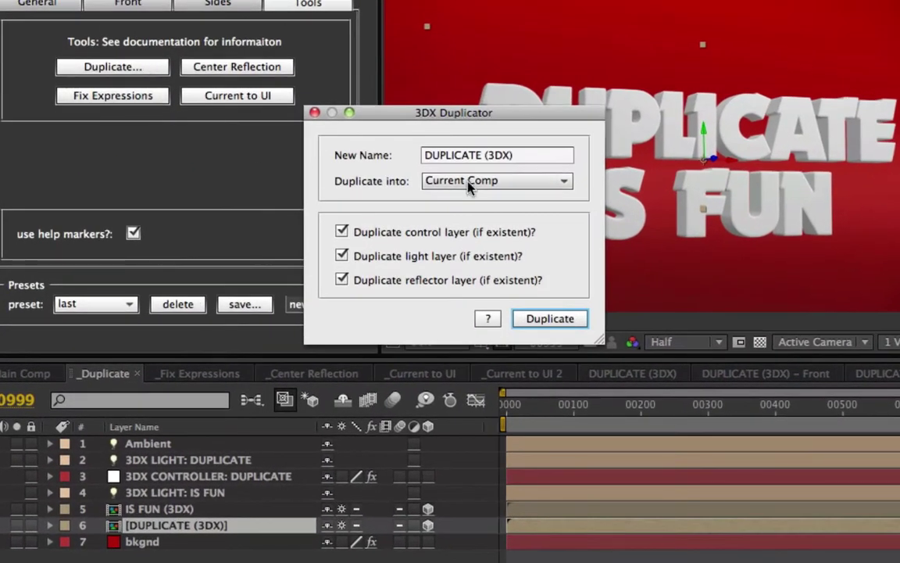
{"action": "left_click", "coordinate": [476, 185]}
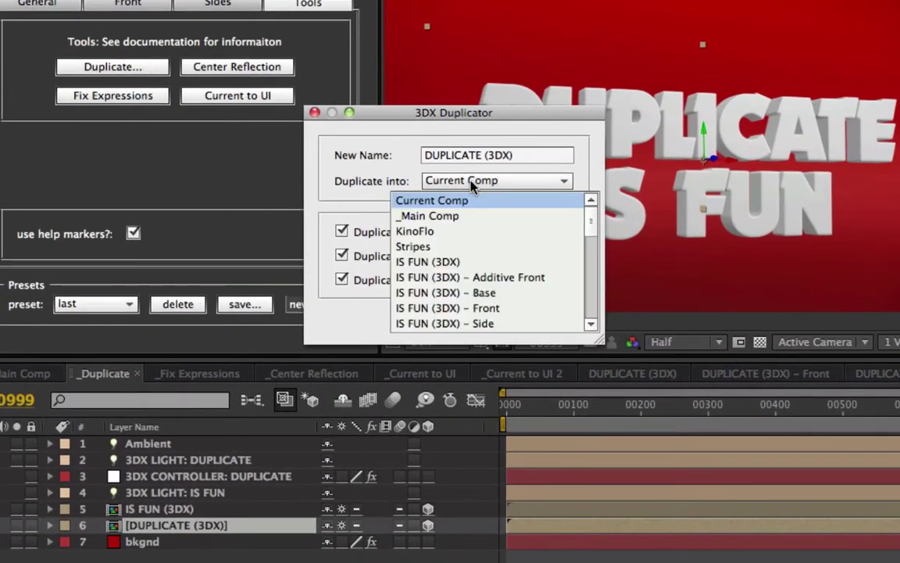
{"action": "left_click_drag", "start_coordinate": [592, 225], "coordinate": [592, 243]}
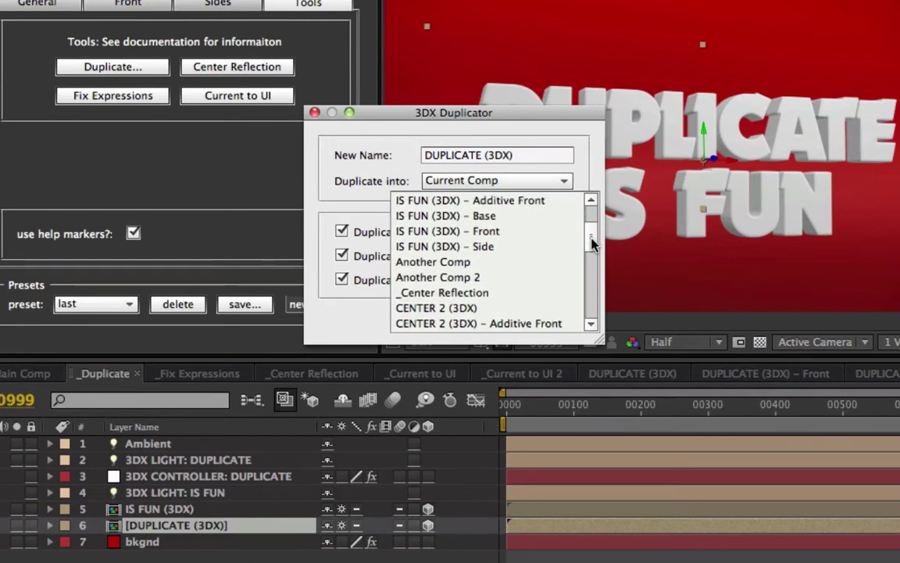
{"action": "left_click", "coordinate": [464, 262]}
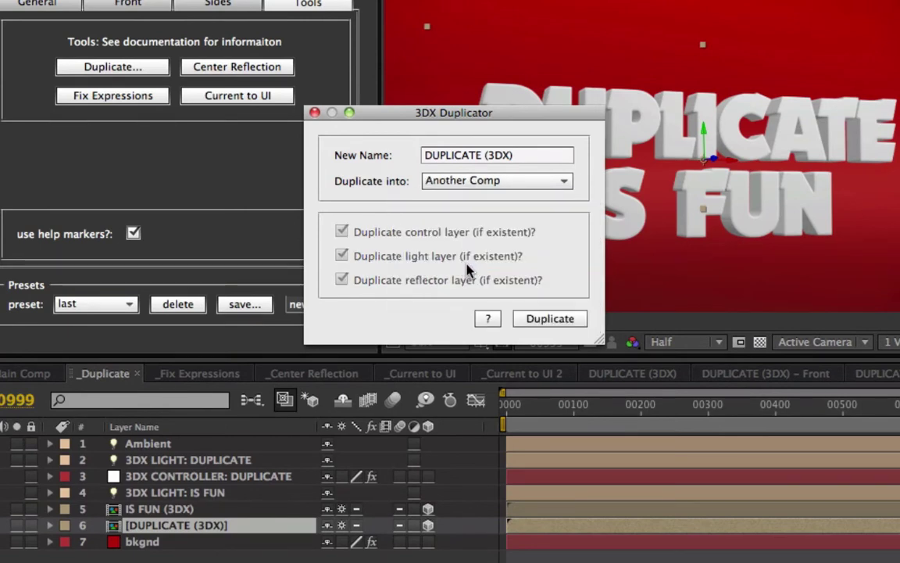
{"action": "left_click", "coordinate": [531, 186]}
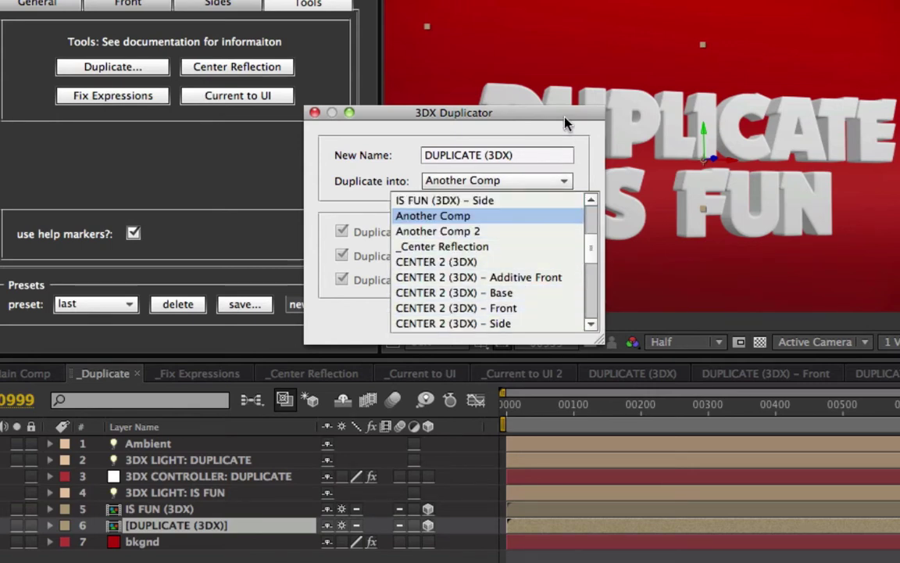
{"action": "left_click", "coordinate": [585, 173]}
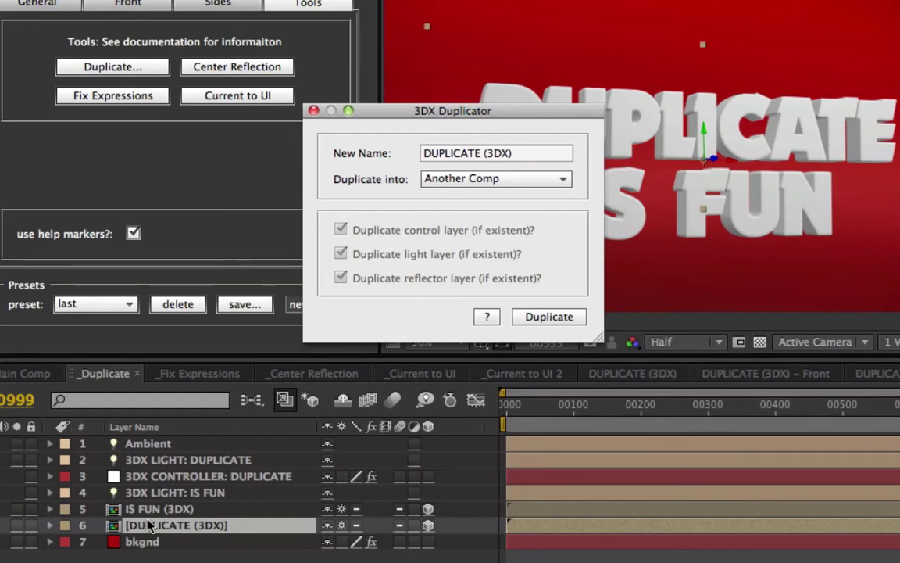
{"action": "left_click_drag", "start_coordinate": [556, 113], "coordinate": [552, 116]}
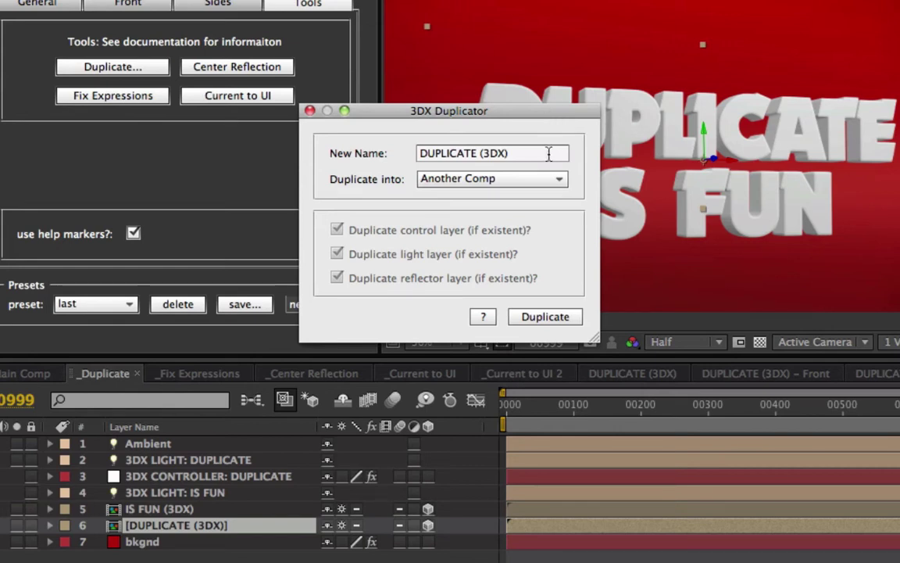
- Run the duplication, then undo the extra DUPLICATE 2 layers added to _Duplicate
{"action": "left_click", "coordinate": [545, 319]}
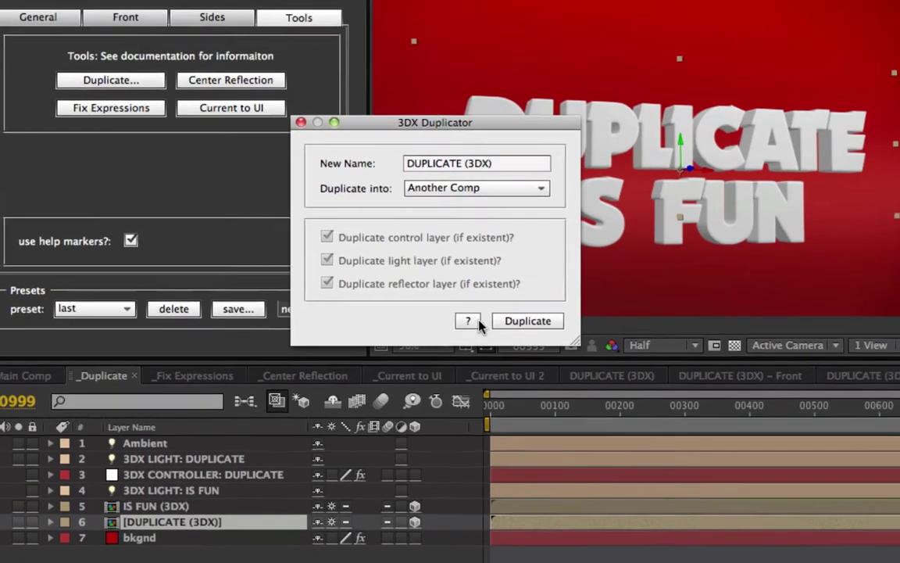
{"action": "left_click", "coordinate": [530, 321]}
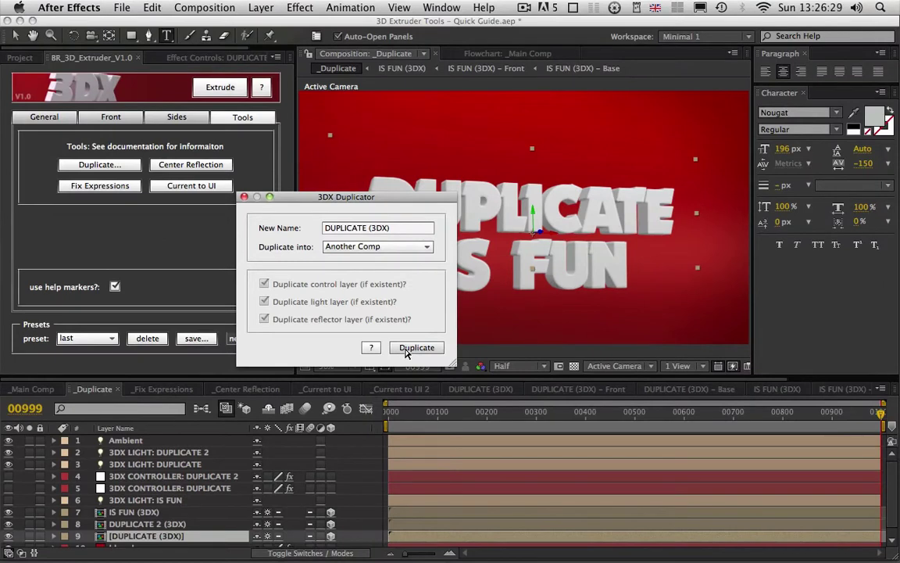
{"action": "key", "text": "ctrl+z"}
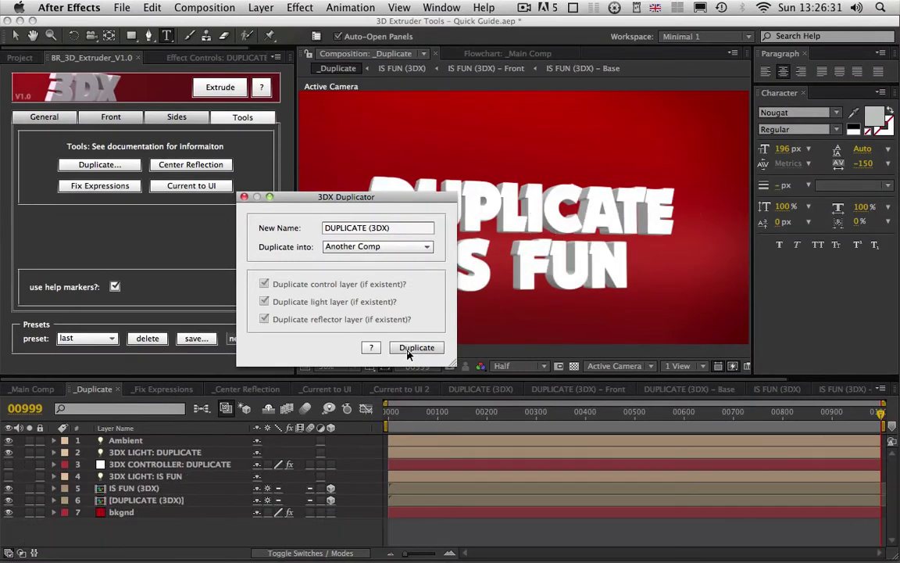
- Close the Duplicator and open Another Comp from the 1. Duplicate project folder
{"action": "left_click", "coordinate": [244, 197]}
{"action": "left_click", "coordinate": [21, 58]}
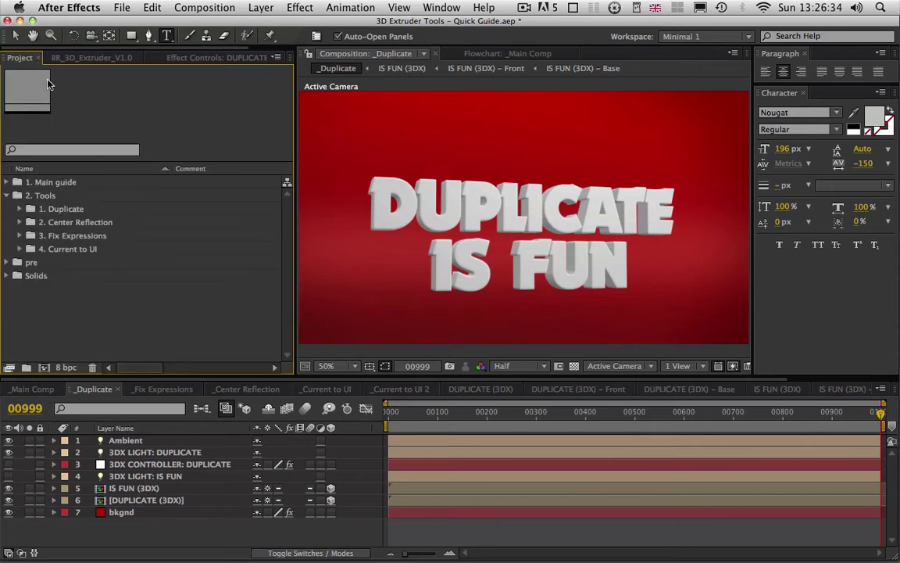
{"action": "left_click", "coordinate": [19, 208]}
{"action": "double_click", "coordinate": [48, 278]}
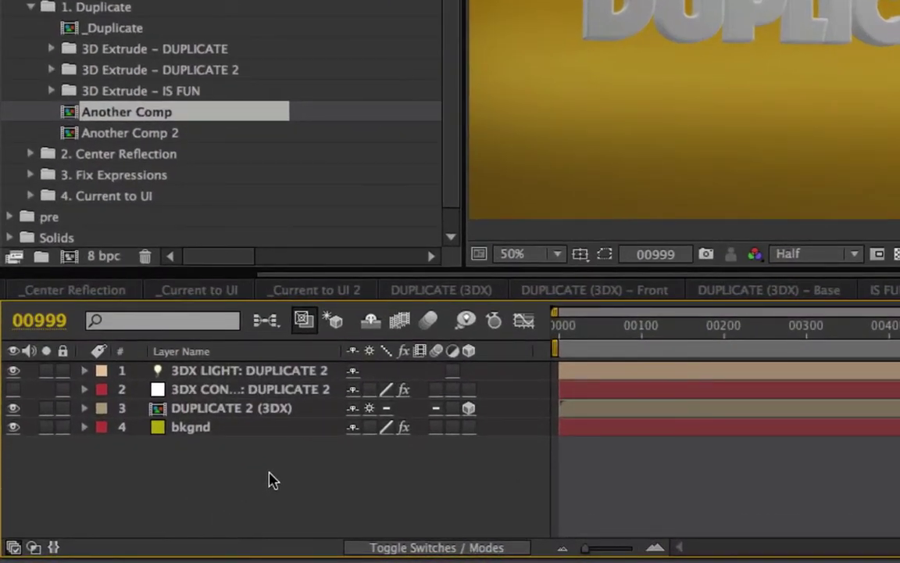
- Change the DUPLICATE 2 copy's text to DUPLICATED! in its Base comp
{"action": "left_click", "coordinate": [239, 411]}
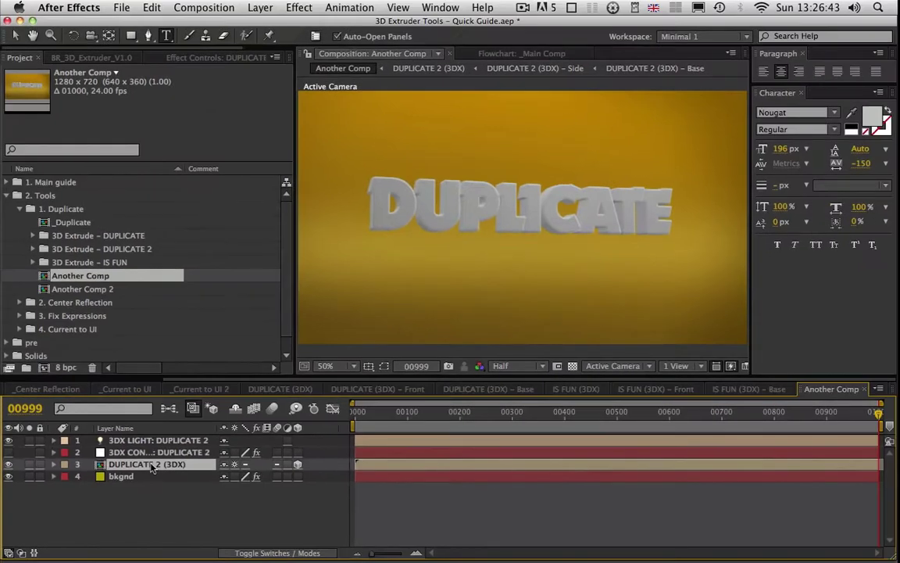
{"action": "double_click", "coordinate": [238, 411]}
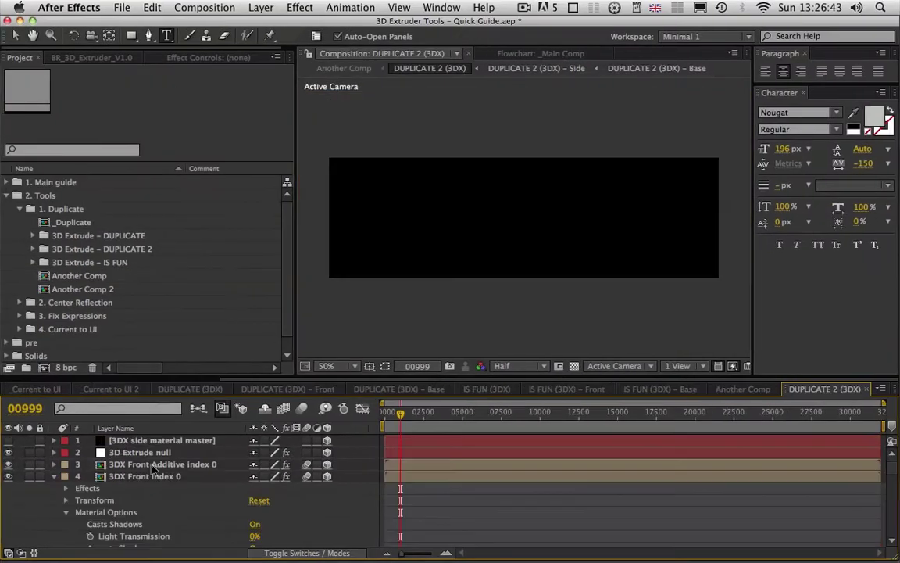
{"action": "double_click", "coordinate": [145, 477]}
{"action": "double_click", "coordinate": [150, 458]}
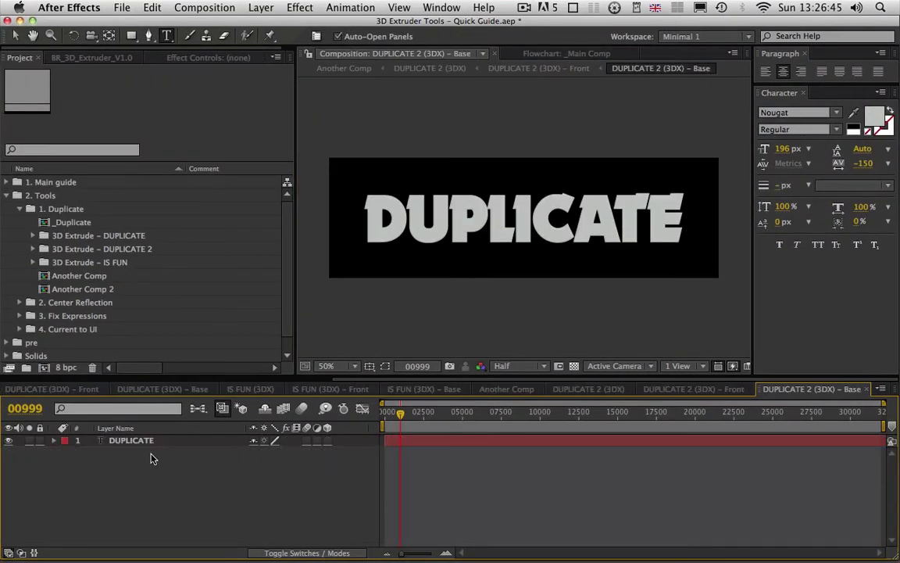
{"action": "left_click", "coordinate": [149, 443]}
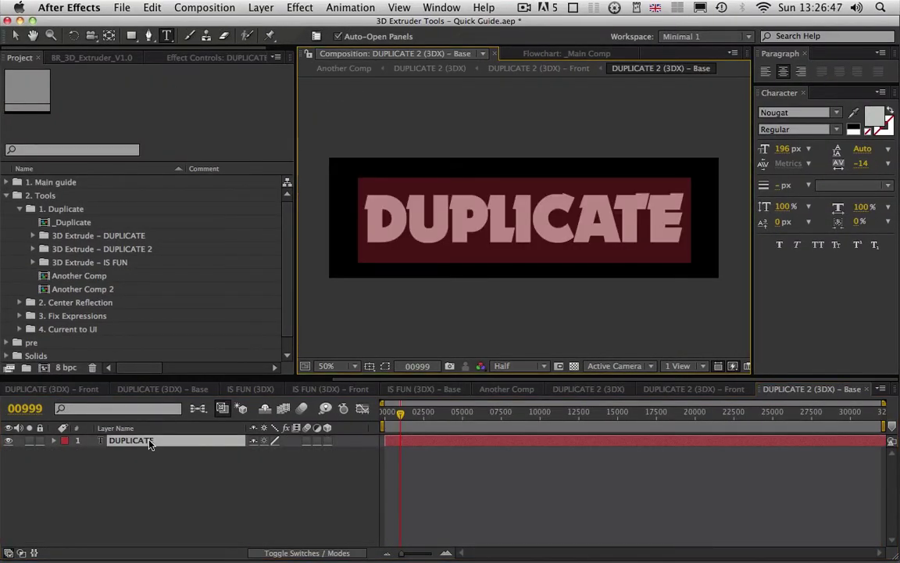
{"action": "left_click", "coordinate": [690, 212]}
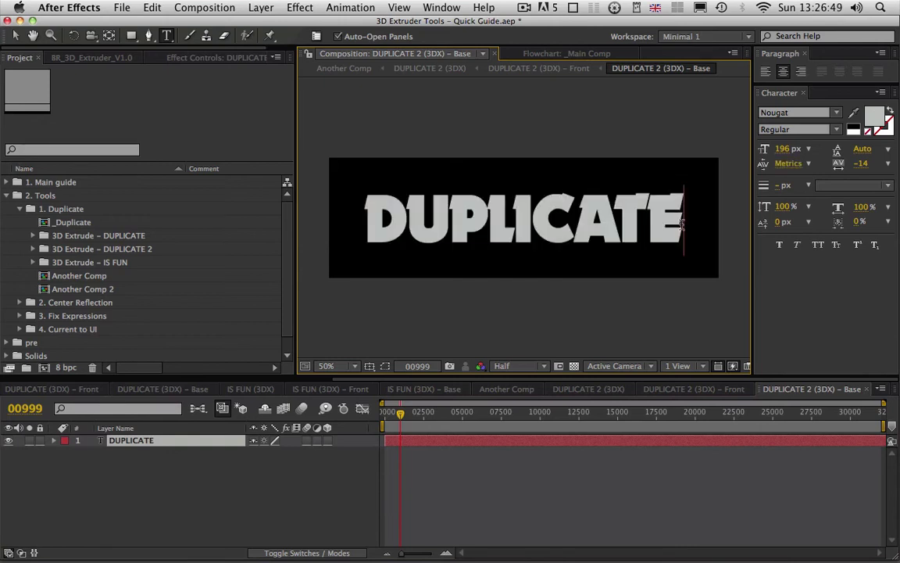
{"action": "type", "text": "D!"}
{"action": "left_click", "coordinate": [126, 498]}
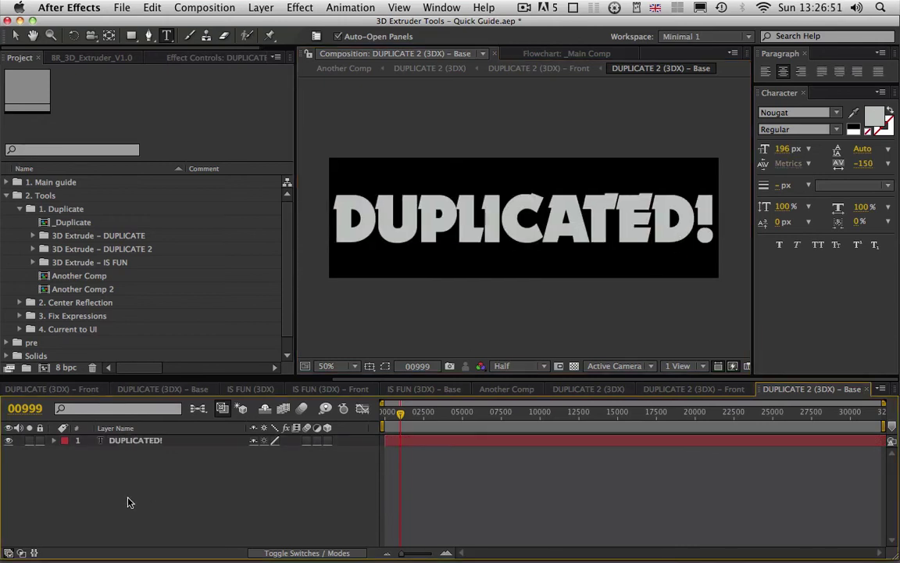
- Add a new light (Light 1) to Another Comp, then return to the _Duplicate comp
{"action": "left_click", "coordinate": [517, 392]}
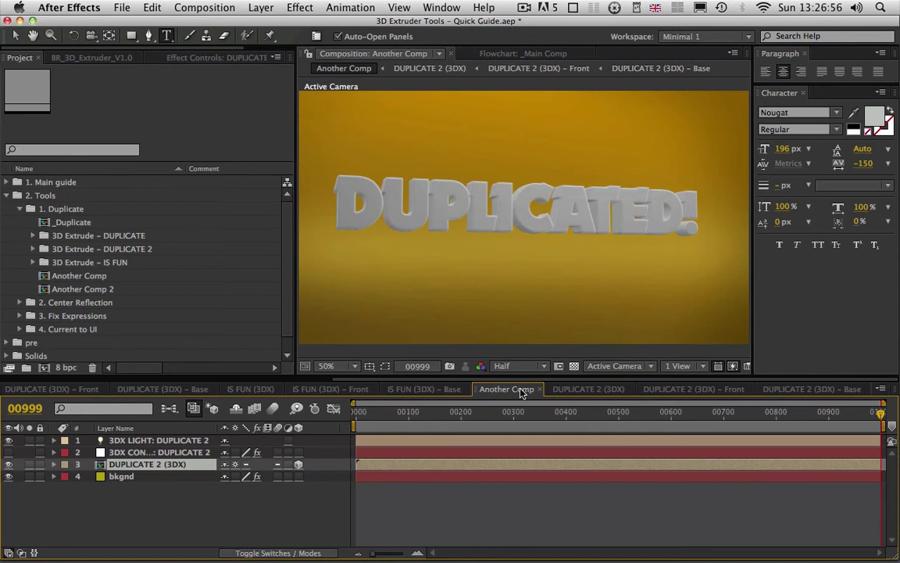
{"action": "left_click", "coordinate": [261, 8]}
{"action": "mouse_move", "coordinate": [258, 25]}
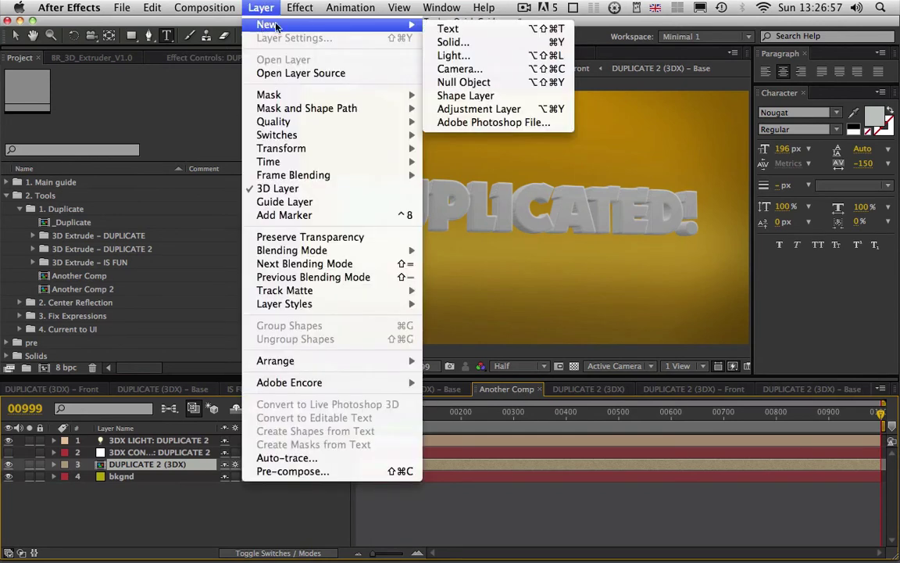
{"action": "left_click", "coordinate": [462, 56]}
{"action": "key", "text": "Return"}
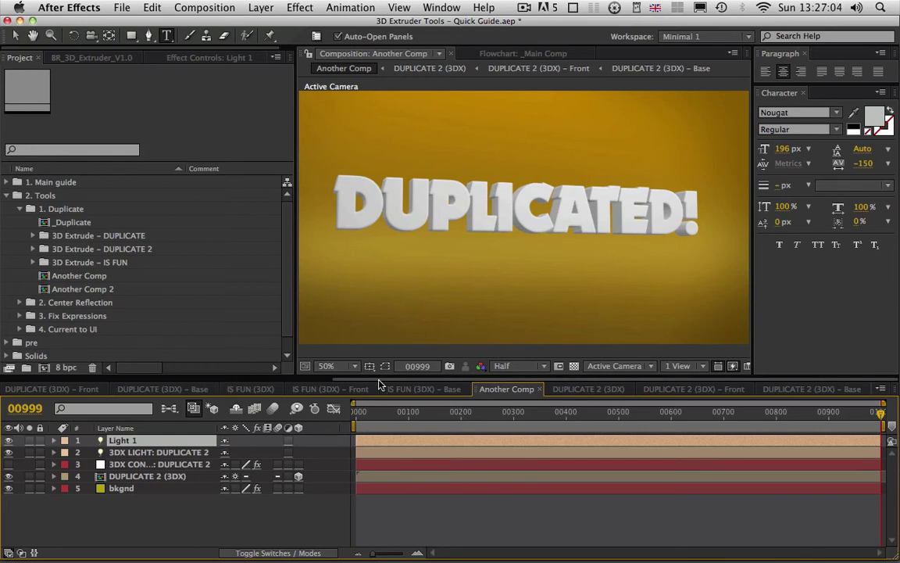
{"action": "scroll", "coordinate": [177, 388], "scroll_direction": "left", "scroll_amount": 5}
{"action": "left_click", "coordinate": [92, 388]}
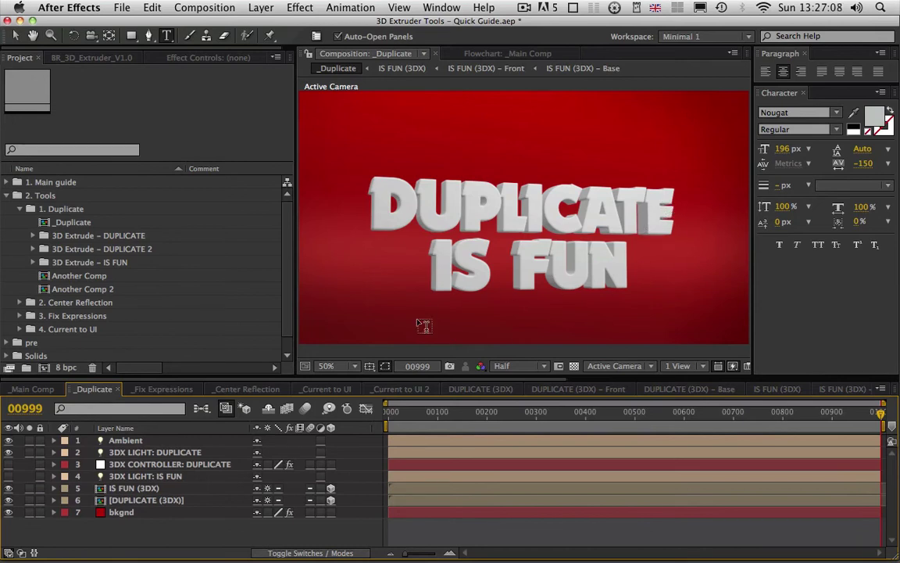
- Raise the IS FUN and DUPLICATE 3DX text layers slightly in the viewer, then deselect them
{"action": "key", "text": "v"}
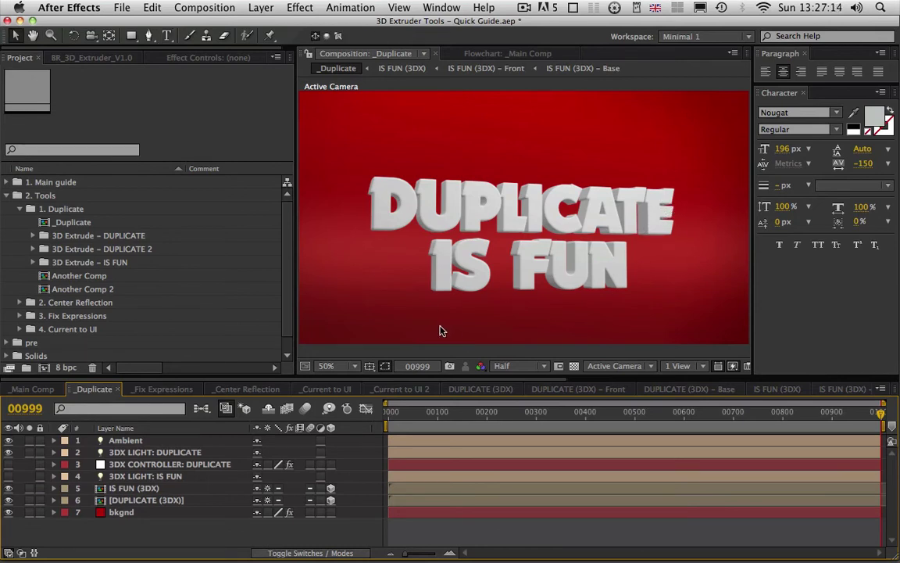
{"action": "left_click", "coordinate": [168, 487]}
{"action": "left_click", "coordinate": [165, 500], "text": "shift"}
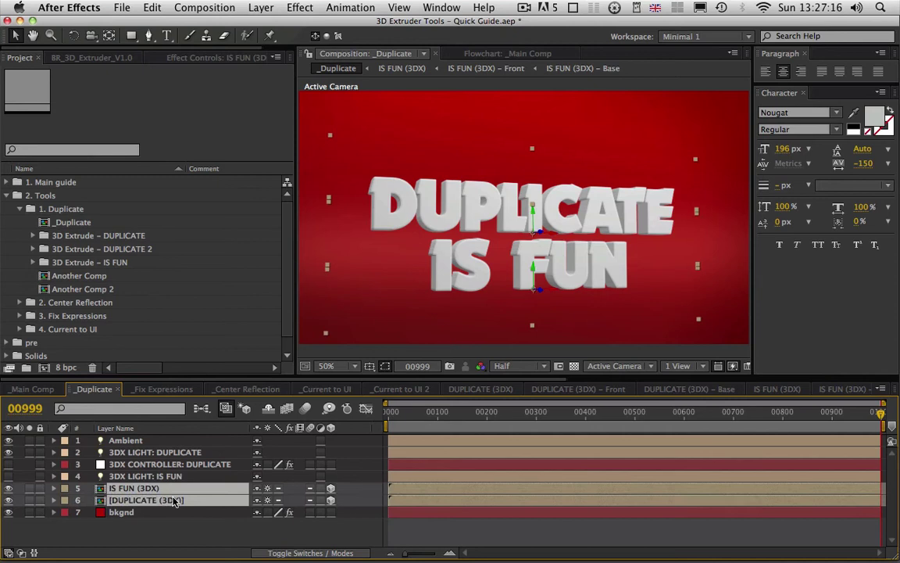
{"action": "left_click_drag", "start_coordinate": [532, 207], "coordinate": [531, 189]}
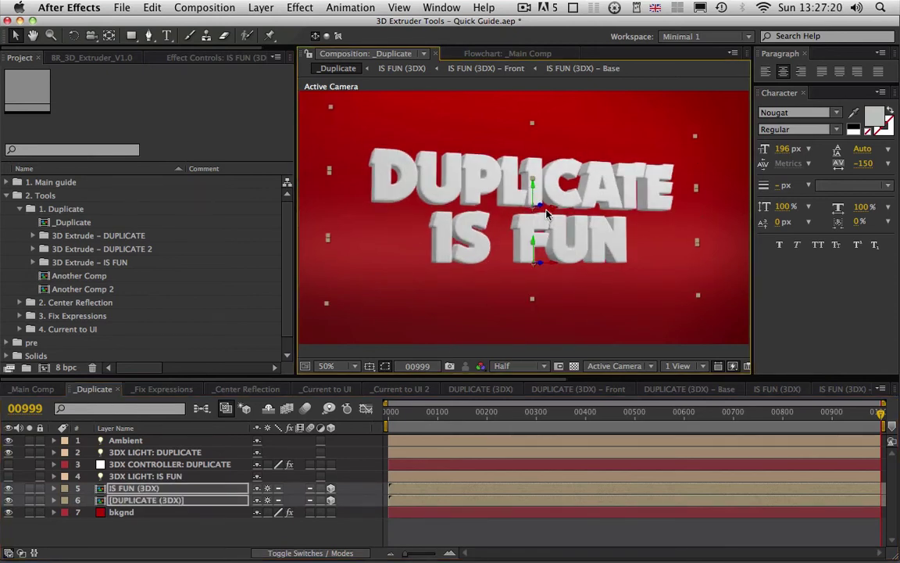
{"action": "left_click", "coordinate": [174, 528]}
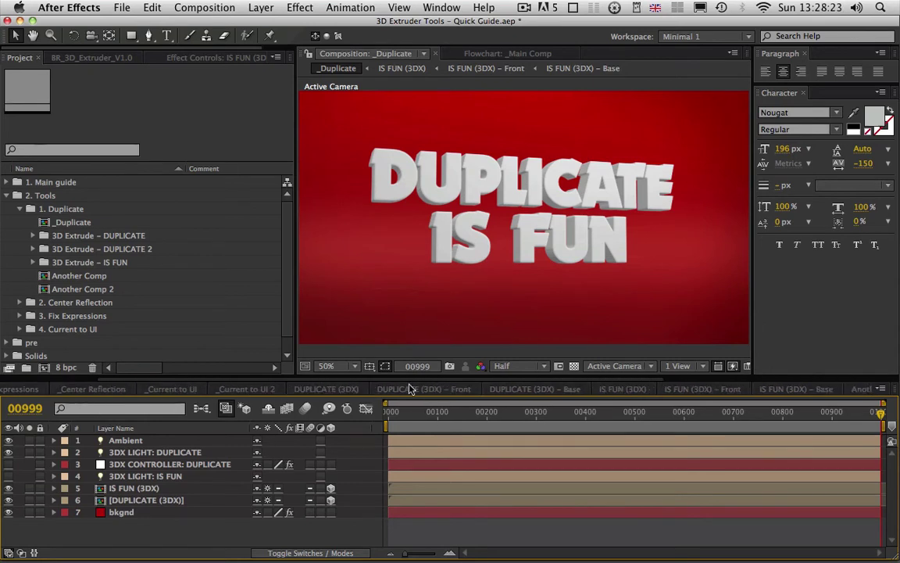
- Close the extra DUPLICATE 2 (3DX) – Base and DUPLICATE (3DX) – Front precomp timelines
{"action": "scroll", "coordinate": [547, 388], "scroll_direction": "down", "scroll_amount": 5}
{"action": "left_click", "coordinate": [847, 388]}
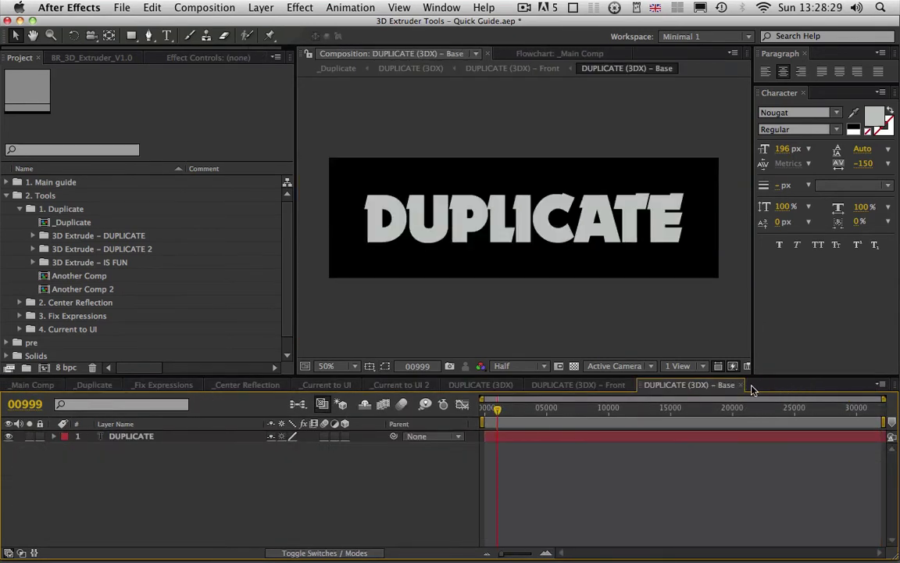
{"action": "left_click", "coordinate": [631, 386]}
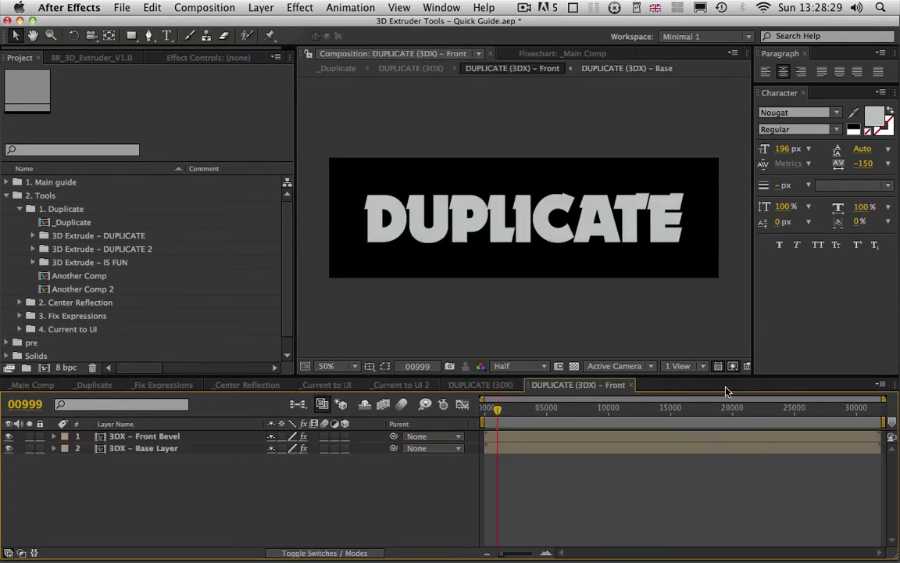
- Return to the _Duplicate comp and expand the 2. Center Reflection folder in the Project panel
{"action": "left_click", "coordinate": [631, 385]}
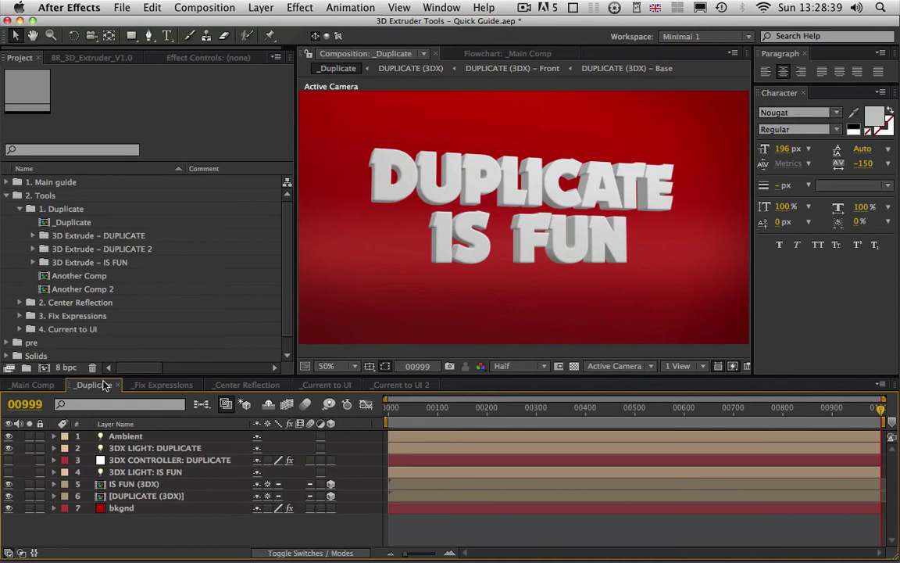
{"action": "left_click", "coordinate": [19, 209]}
{"action": "left_click", "coordinate": [19, 222]}
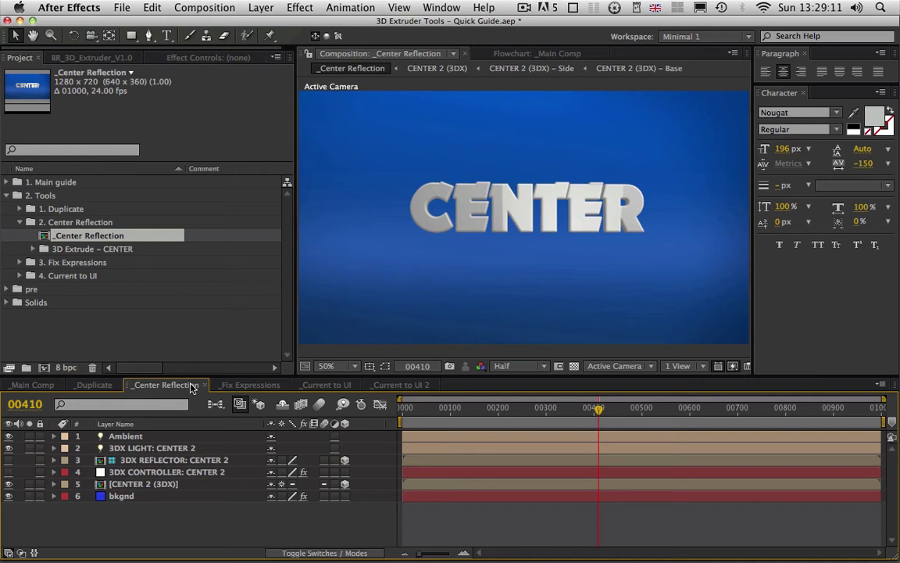
- Show the BR_3D_Extruder tools and close the Paragraph and Character panels
{"action": "left_click", "coordinate": [96, 57]}
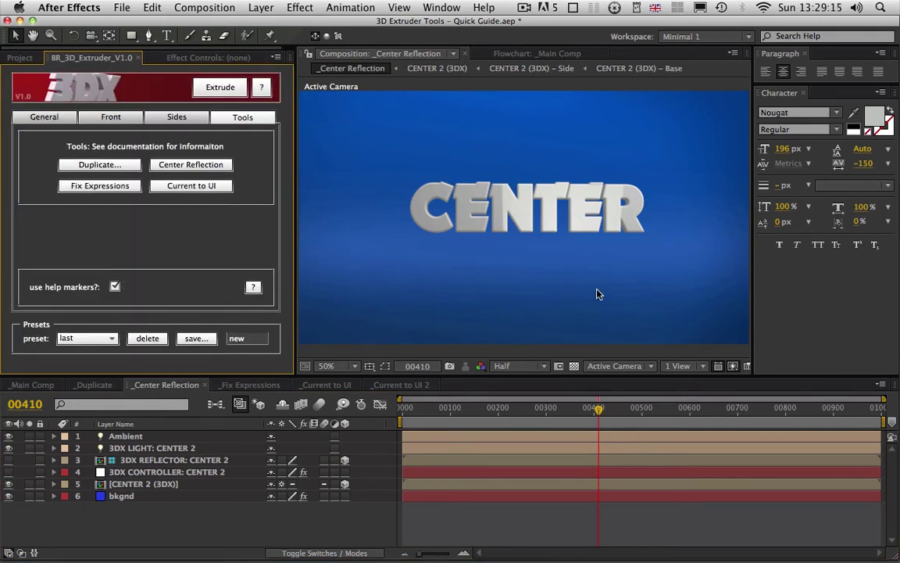
{"action": "left_click", "coordinate": [805, 54]}
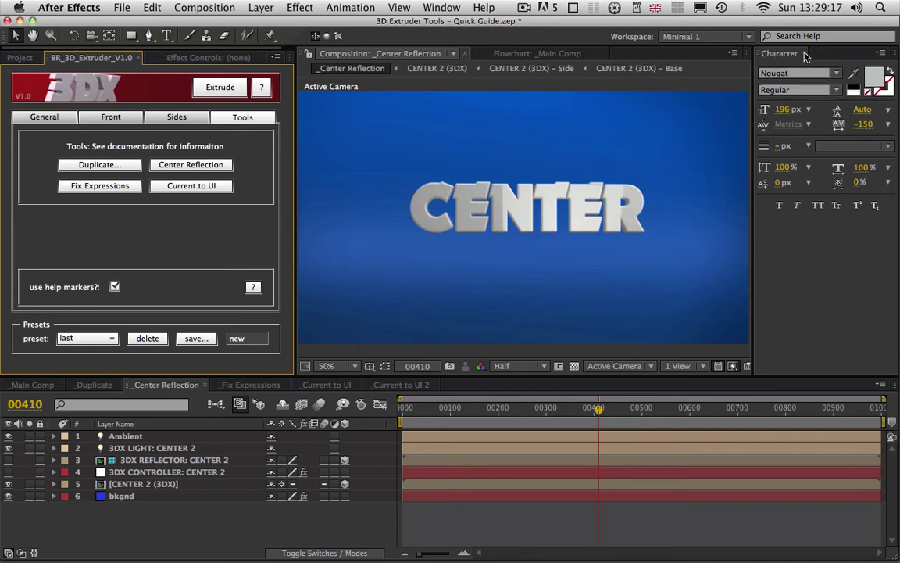
{"action": "left_click", "coordinate": [806, 55]}
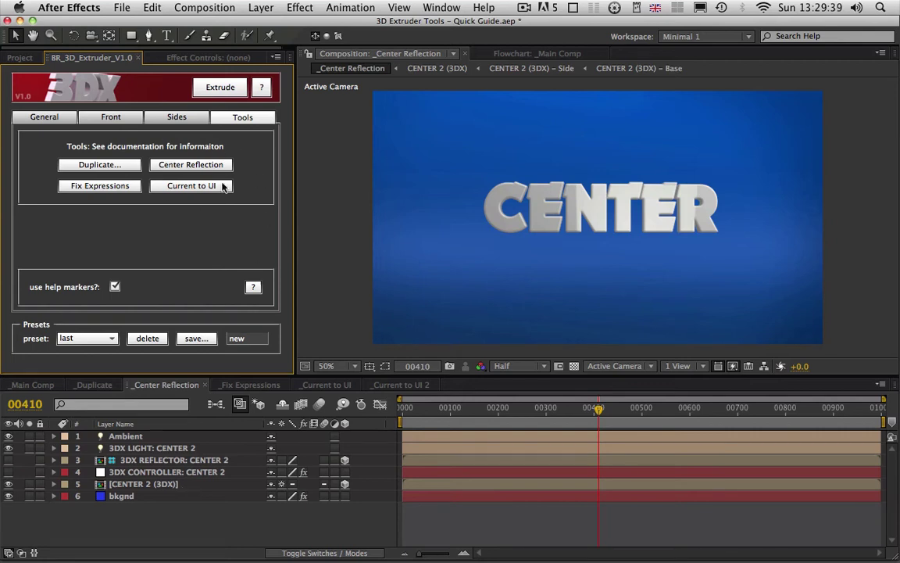
- Rotate CENTER 2 (3DX) around Y and re-centre its reflection with Center Reflection
{"action": "left_click", "coordinate": [181, 486]}
{"action": "key", "text": "r"}
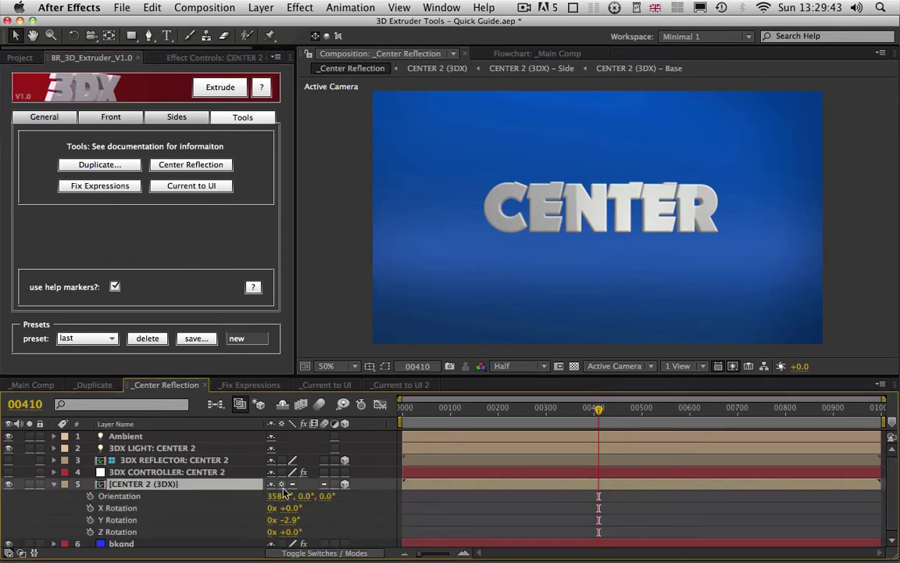
{"action": "left_click_drag", "start_coordinate": [295, 522], "coordinate": [279, 523]}
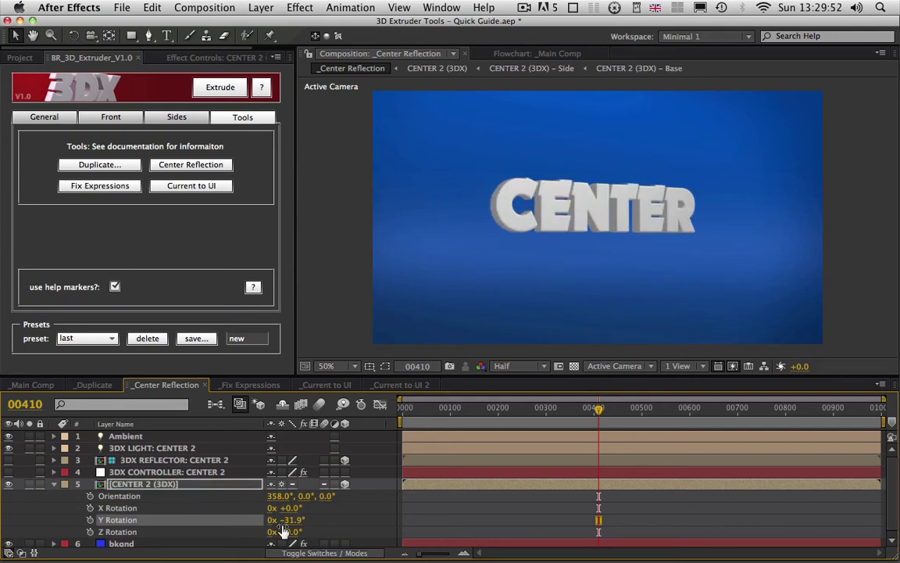
{"action": "left_click", "coordinate": [179, 486]}
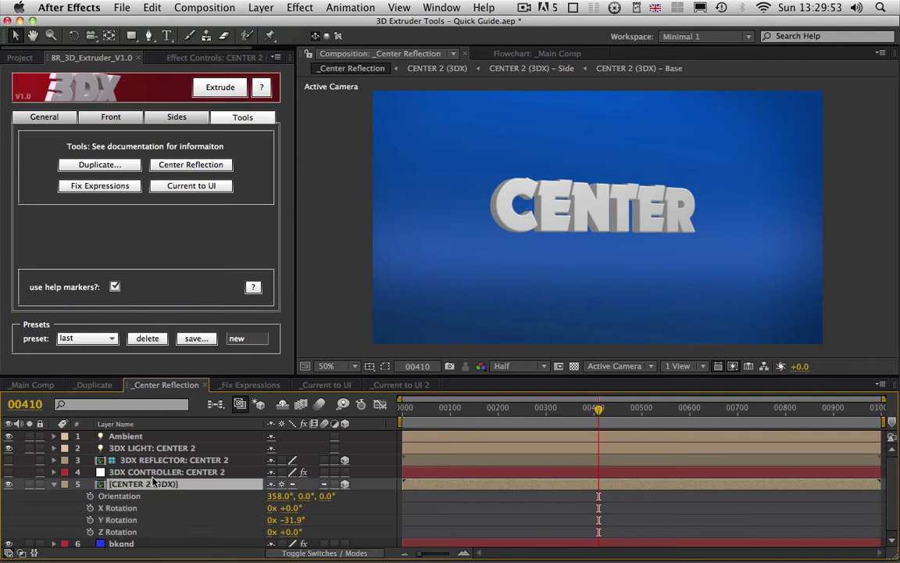
{"action": "left_click", "coordinate": [54, 484]}
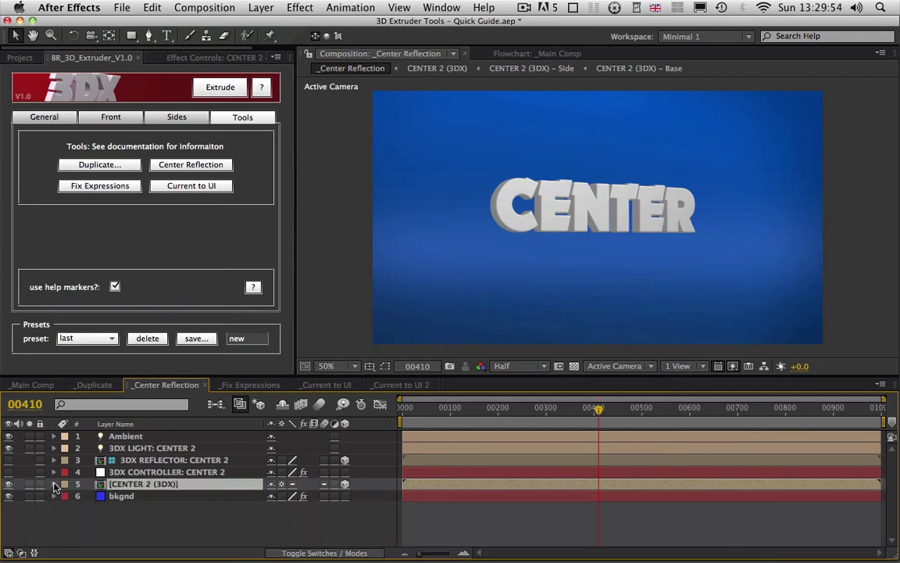
{"action": "left_click", "coordinate": [193, 165]}
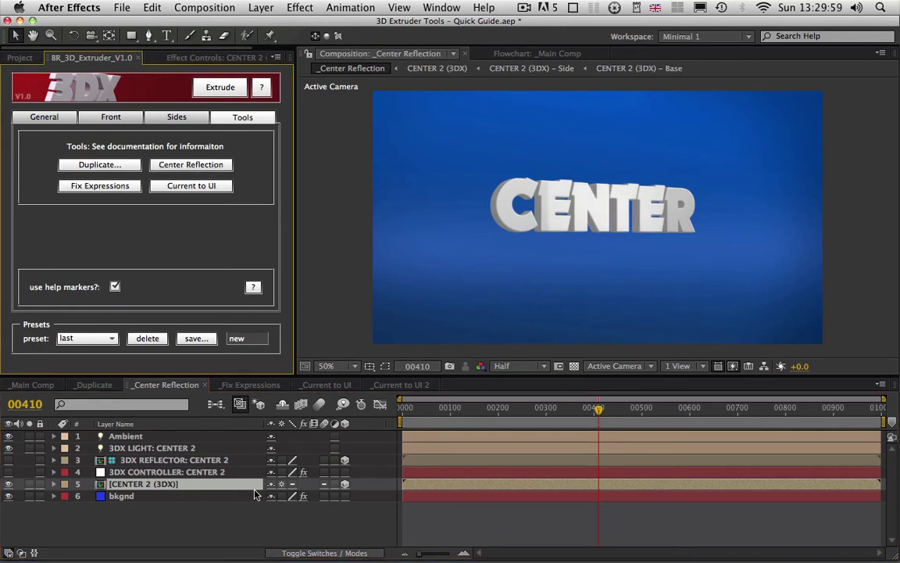
- Turn the CENTER text to +33.1° Y Rotation and apply Center Reflection again
{"action": "key", "text": "r"}
{"action": "left_click_drag", "start_coordinate": [291, 520], "coordinate": [367, 519]}
{"action": "left_click", "coordinate": [199, 165]}
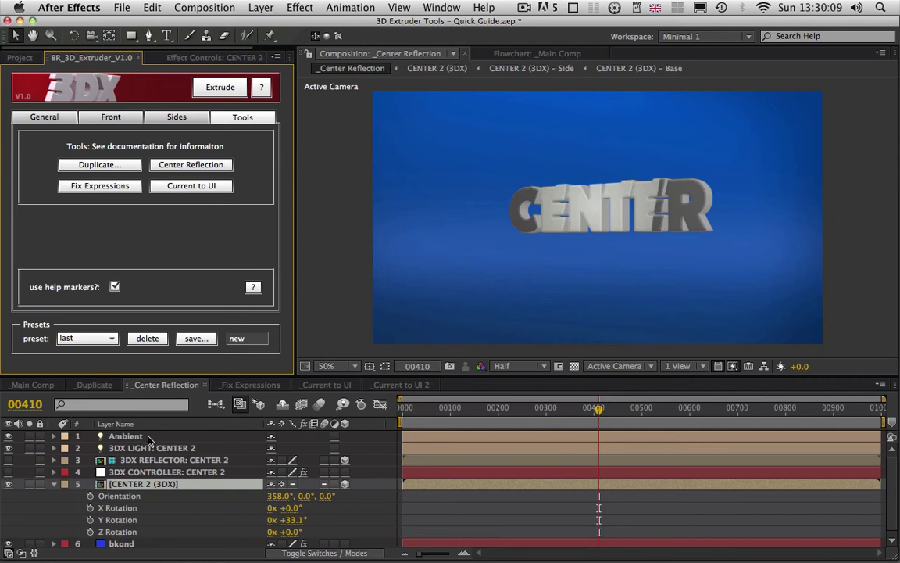
- Split the viewer into 2 Views – Horizontal, with Custom View 3 orbited to show the reflector plane
{"action": "left_click_drag", "start_coordinate": [294, 334], "coordinate": [86, 335]}
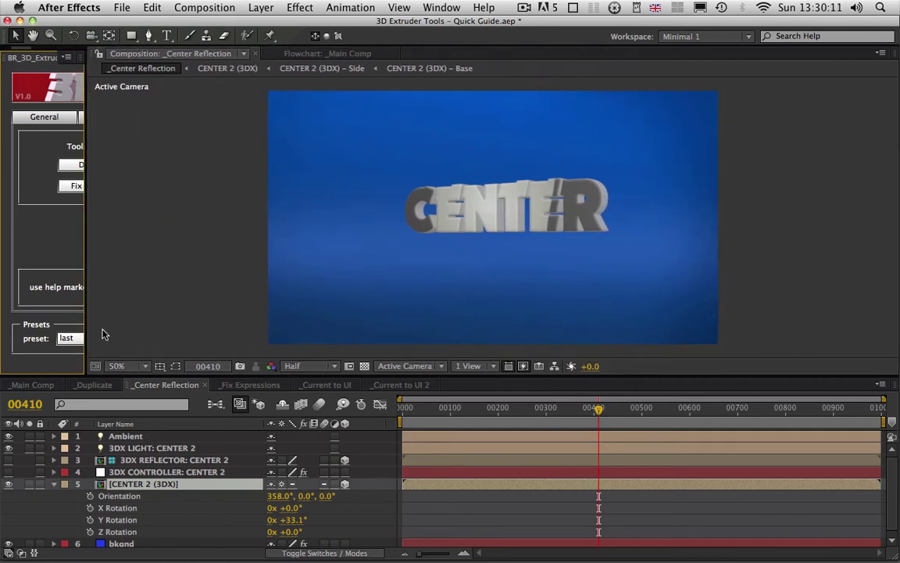
{"action": "left_click", "coordinate": [470, 366]}
{"action": "left_click", "coordinate": [480, 393]}
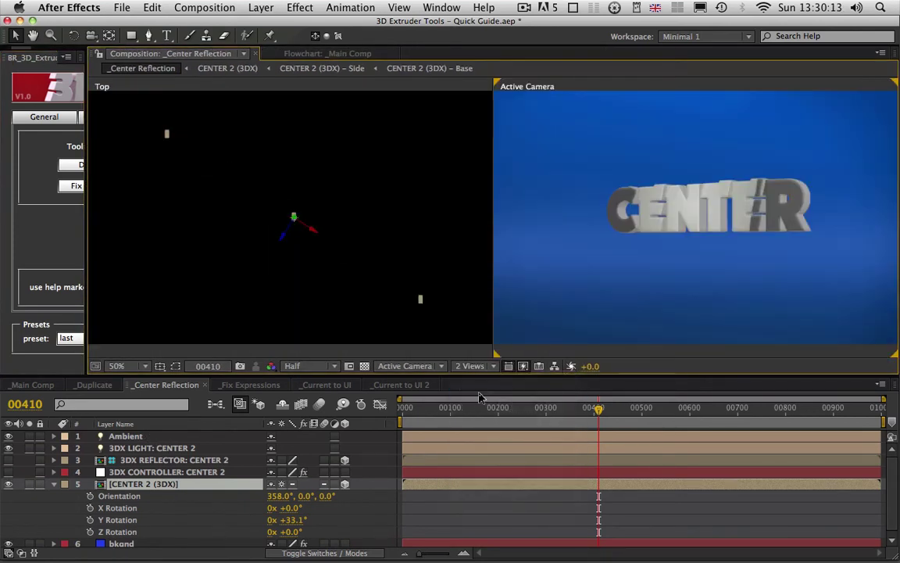
{"action": "left_click", "coordinate": [402, 366]}
{"action": "left_click", "coordinate": [457, 517]}
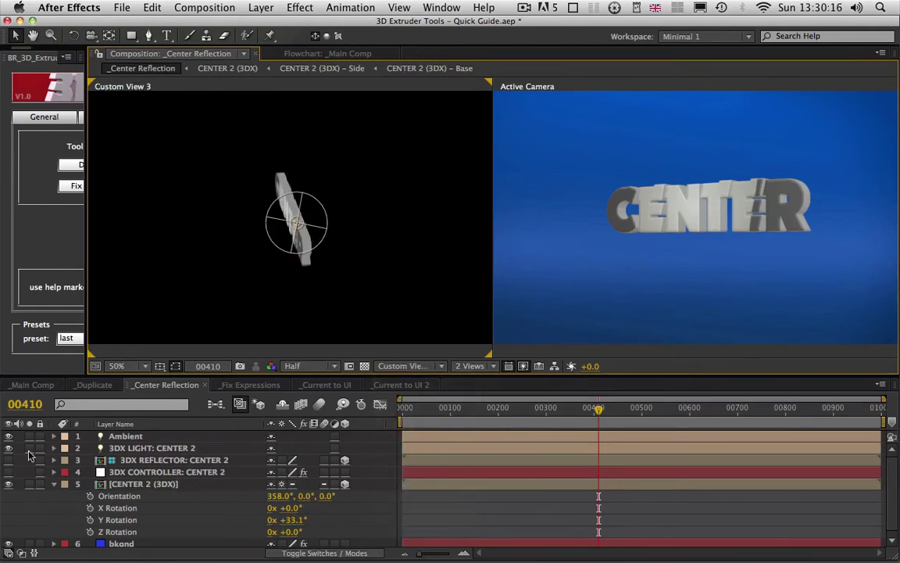
{"action": "left_click", "coordinate": [147, 463]}
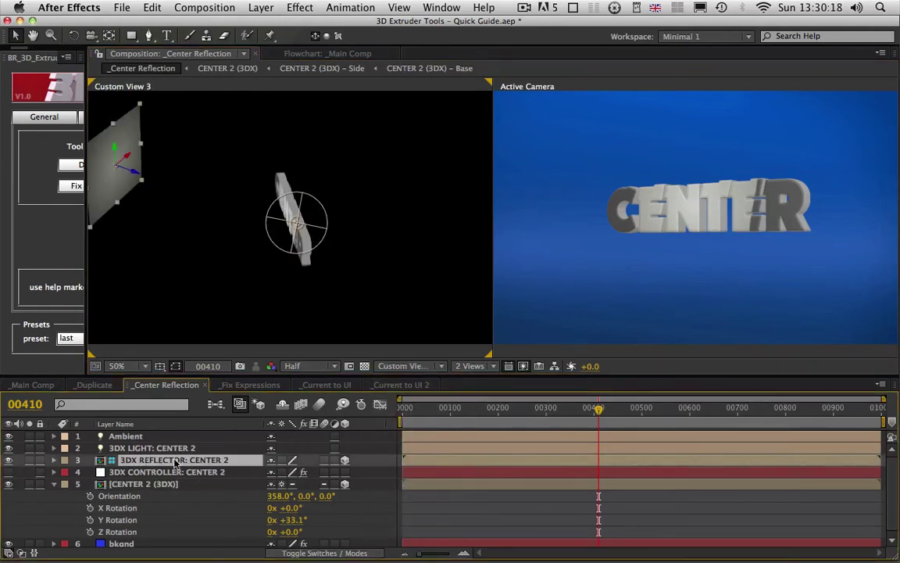
{"action": "key", "text": "c"}
{"action": "left_click_drag", "start_coordinate": [280, 266], "coordinate": [302, 297]}
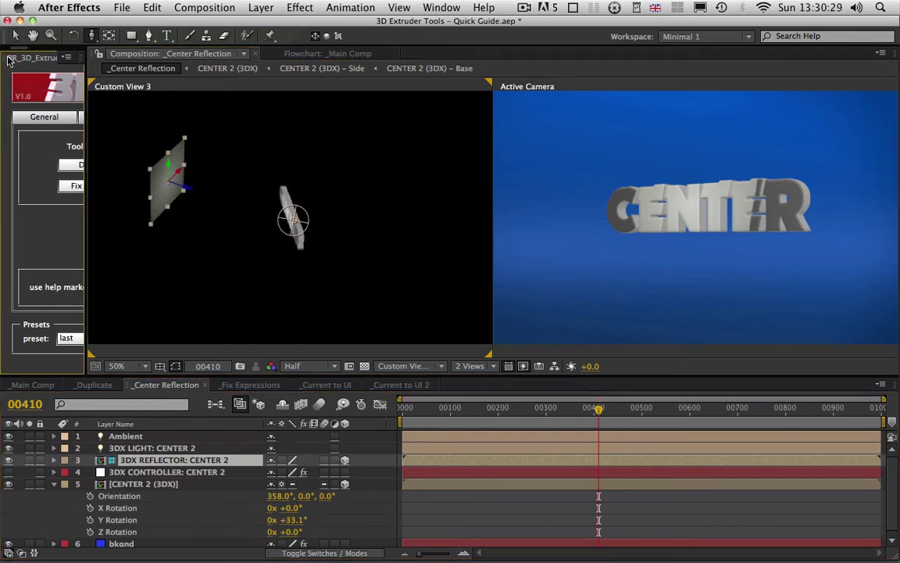
- Undock the 3DX Extruder panel into a floating window and size and position it over the viewer
{"action": "right_click", "coordinate": [8, 59]}
{"action": "left_click", "coordinate": [13, 70]}
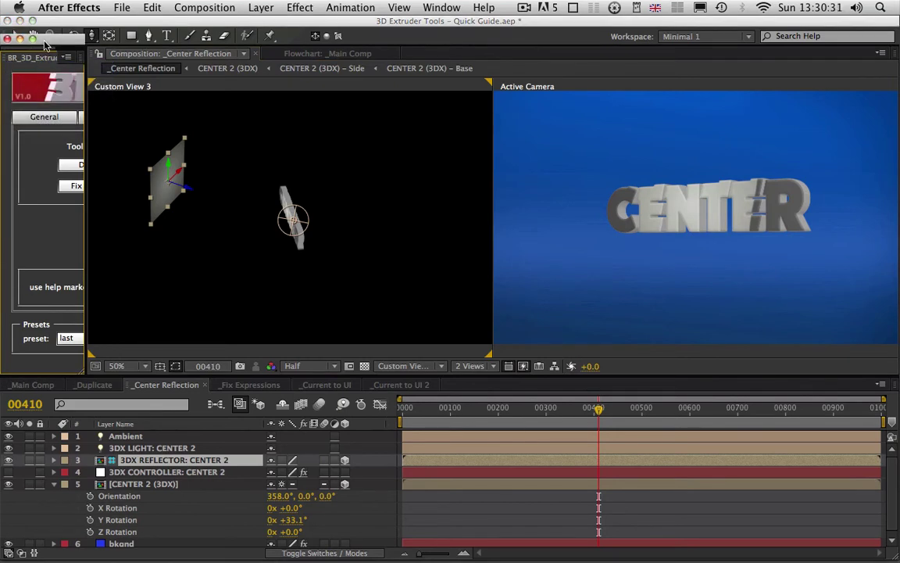
{"action": "left_click_drag", "start_coordinate": [74, 84], "coordinate": [190, 141]}
{"action": "left_click_drag", "start_coordinate": [227, 446], "coordinate": [455, 336]}
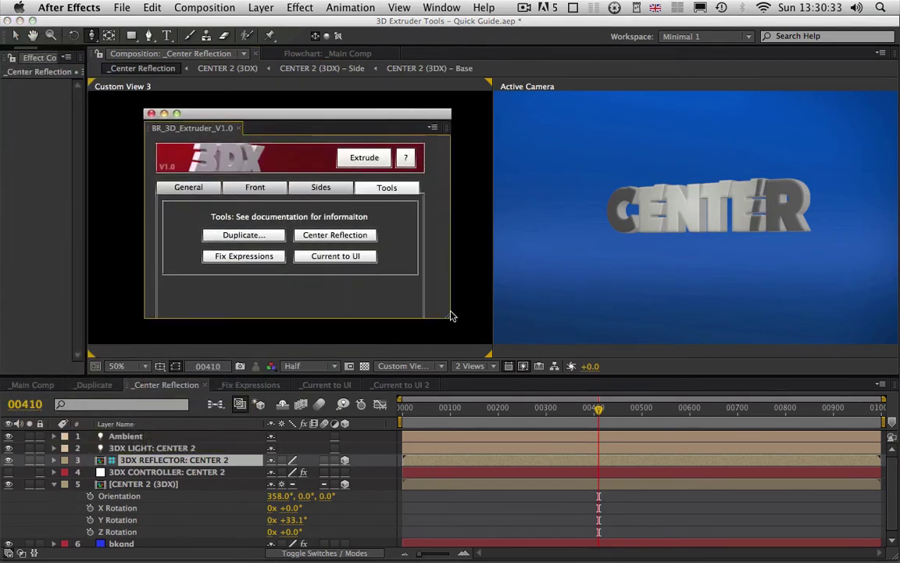
{"action": "left_click_drag", "start_coordinate": [405, 127], "coordinate": [753, 303]}
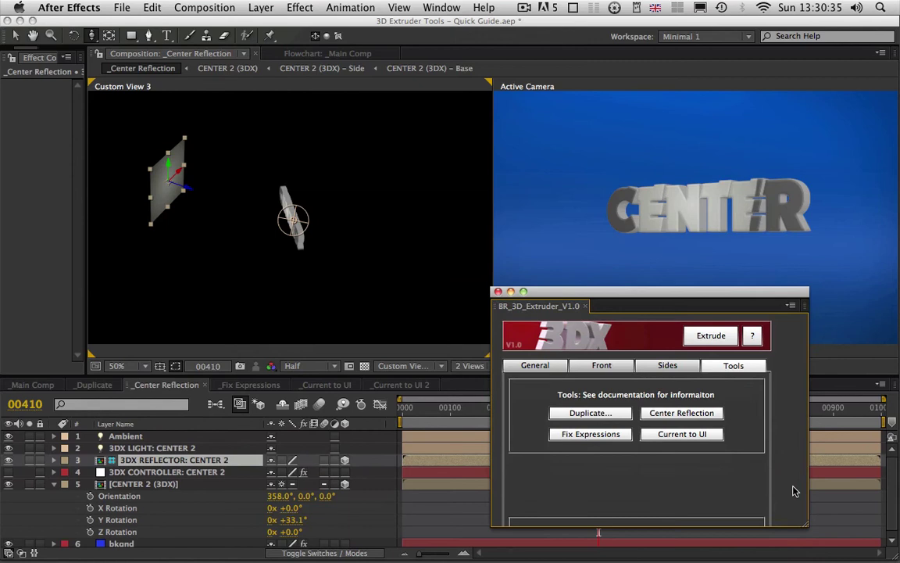
{"action": "left_click_drag", "start_coordinate": [797, 488], "coordinate": [771, 473]}
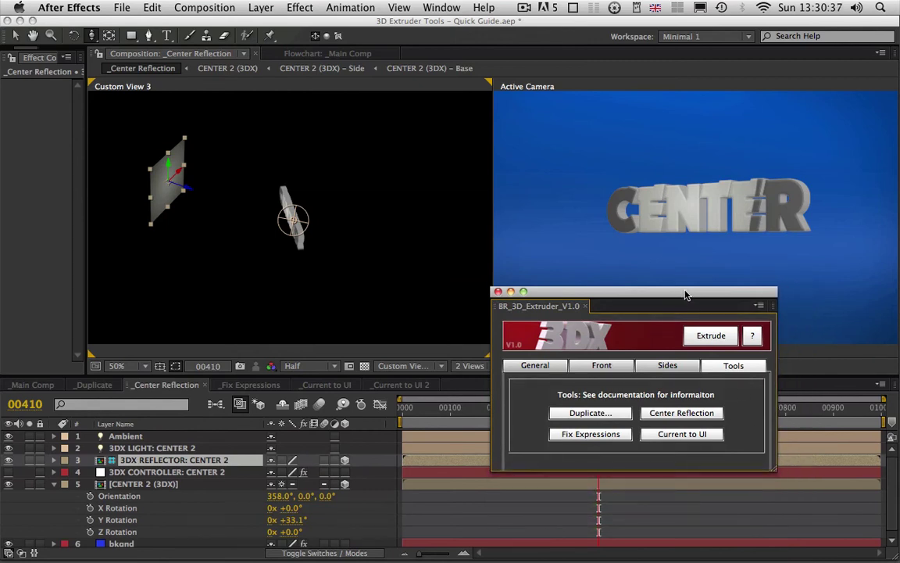
{"action": "left_click_drag", "start_coordinate": [617, 291], "coordinate": [657, 324]}
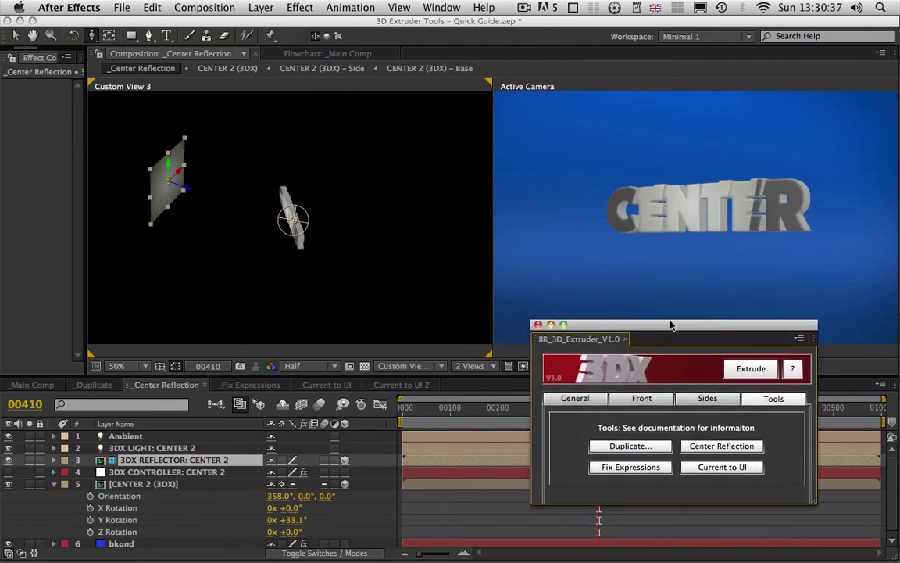
{"action": "left_click", "coordinate": [168, 485]}
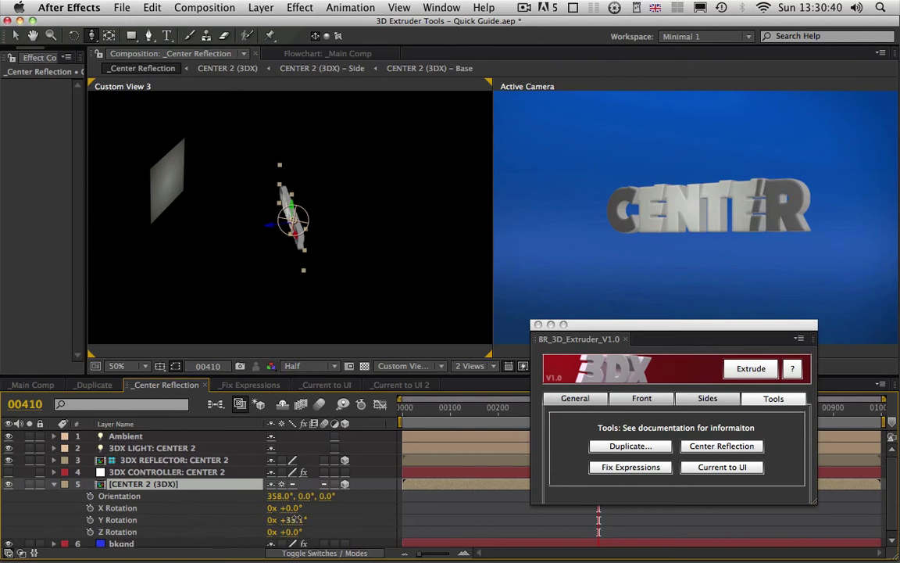
- Rotate CENTER 2 (3DX) to +65.1° Y Rotation and re-centre the reflector plane with Center Reflection
{"action": "left_click_drag", "start_coordinate": [293, 518], "coordinate": [321, 523]}
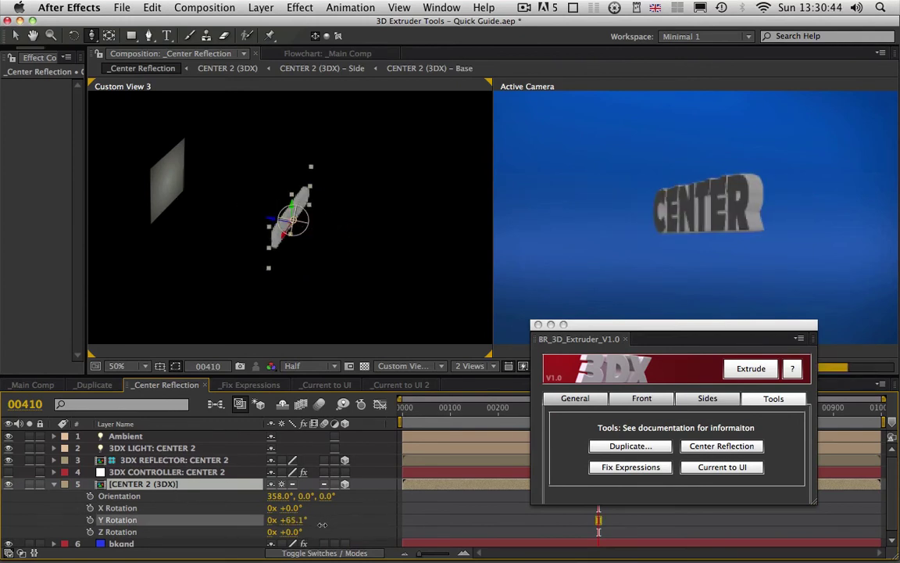
{"action": "left_click", "coordinate": [722, 446]}
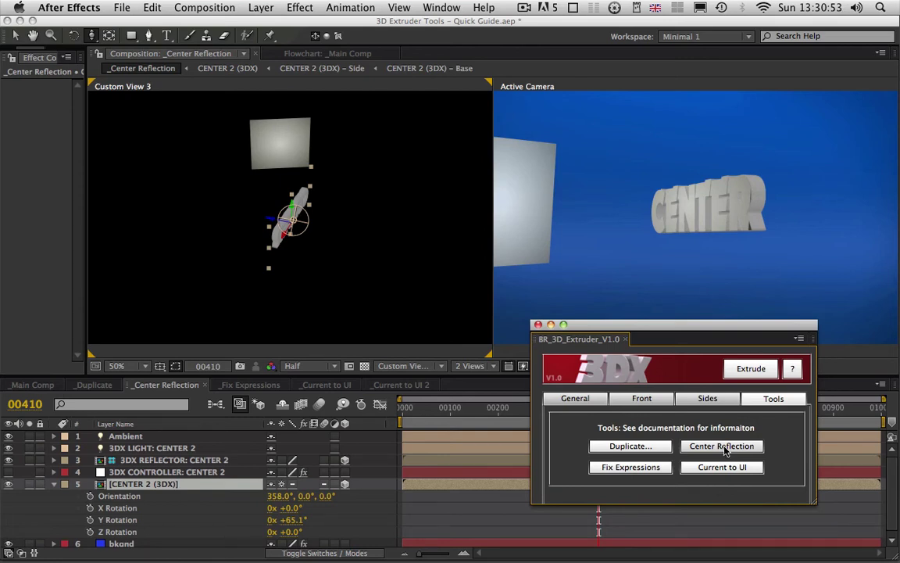
{"action": "key", "text": "super+z"}
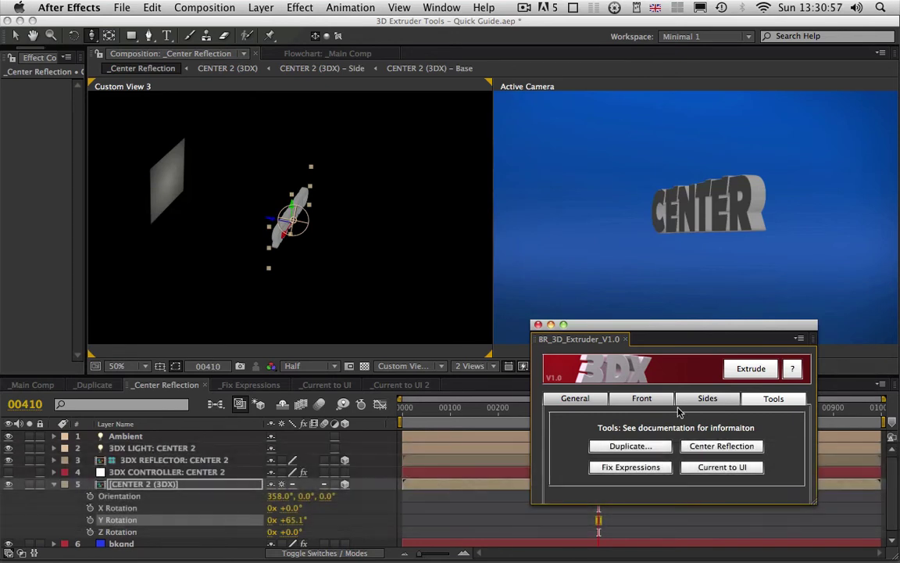
{"action": "left_click", "coordinate": [752, 450]}
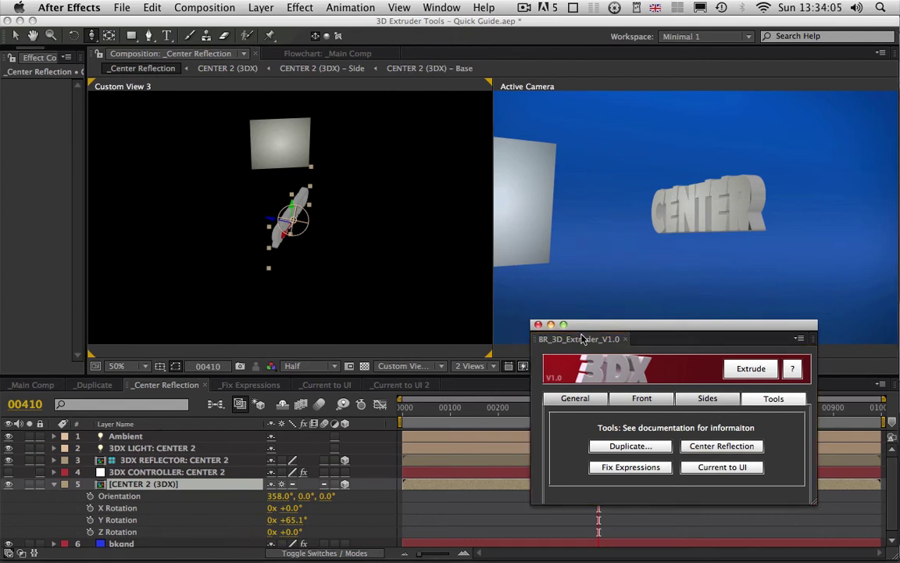
- Switch to the _Fix Expressions comp and dock the 3DX Extruder tools back into the workspace
{"action": "left_click", "coordinate": [259, 387]}
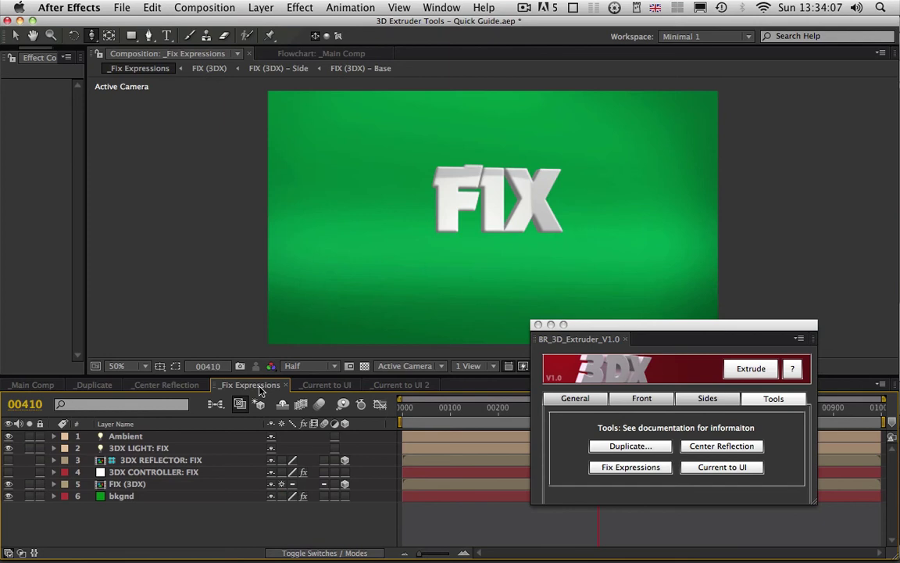
{"action": "left_click_drag", "start_coordinate": [590, 344], "coordinate": [48, 59]}
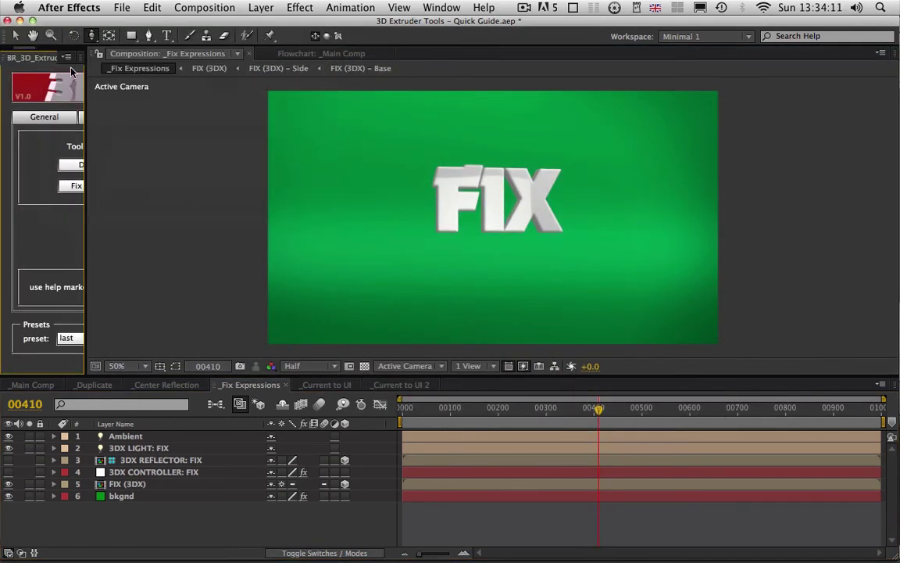
{"action": "left_click_drag", "start_coordinate": [80, 90], "coordinate": [291, 132]}
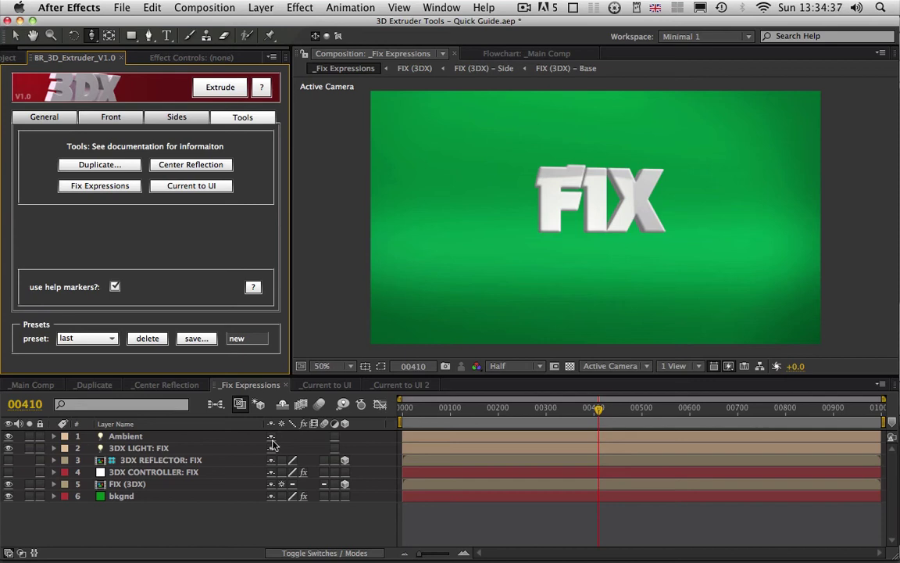
{"action": "left_click", "coordinate": [185, 486]}
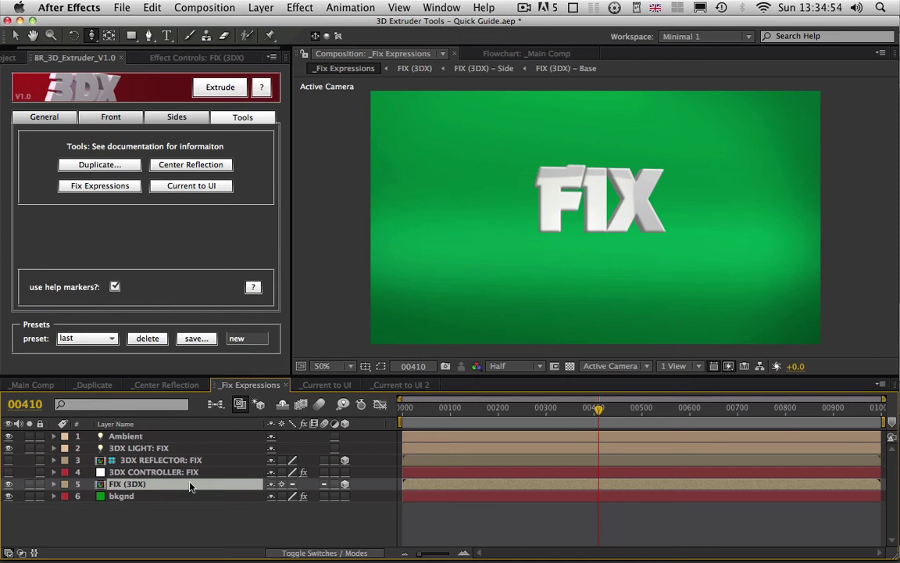
{"action": "left_click", "coordinate": [173, 472]}
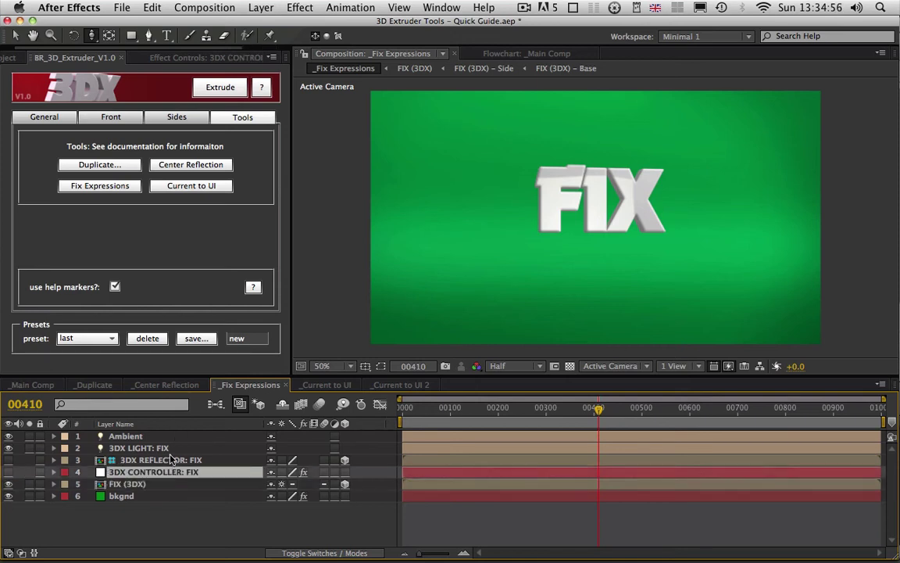
{"action": "left_click", "coordinate": [173, 461]}
{"action": "left_click", "coordinate": [176, 448]}
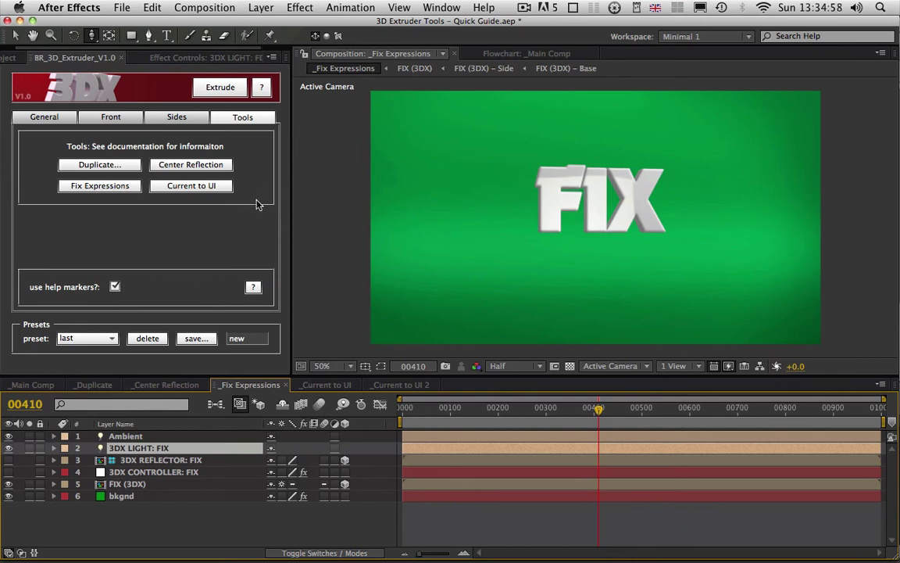
{"action": "left_click", "coordinate": [172, 461]}
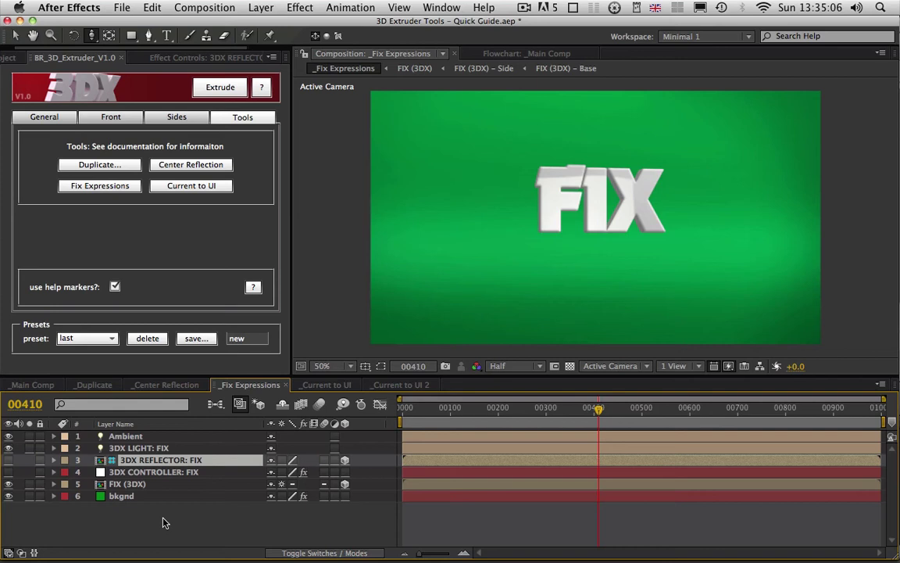
{"action": "left_click", "coordinate": [168, 484]}
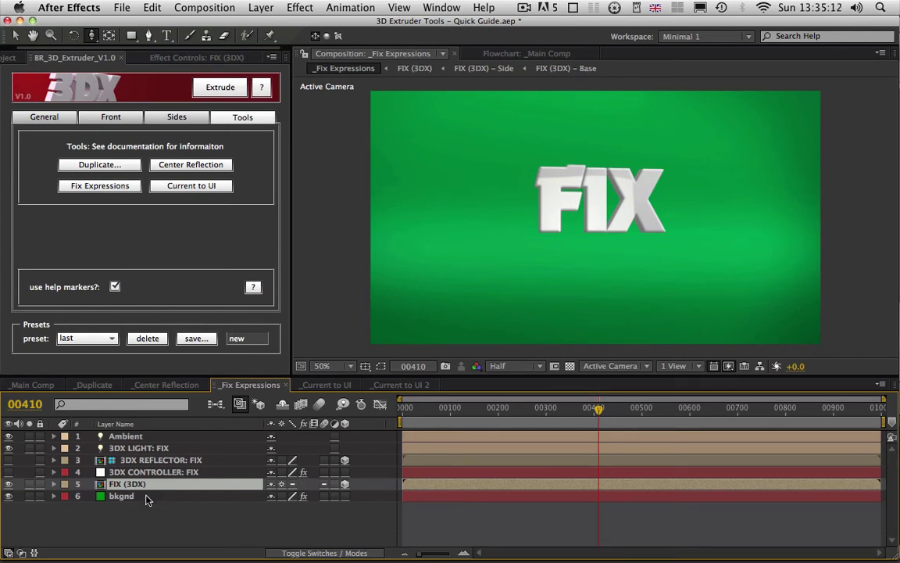
- Delete the 3DX REFLECTOR: FIX layer and dismiss all eight expression warnings
{"action": "left_click", "coordinate": [152, 459]}
{"action": "key", "text": "Delete"}
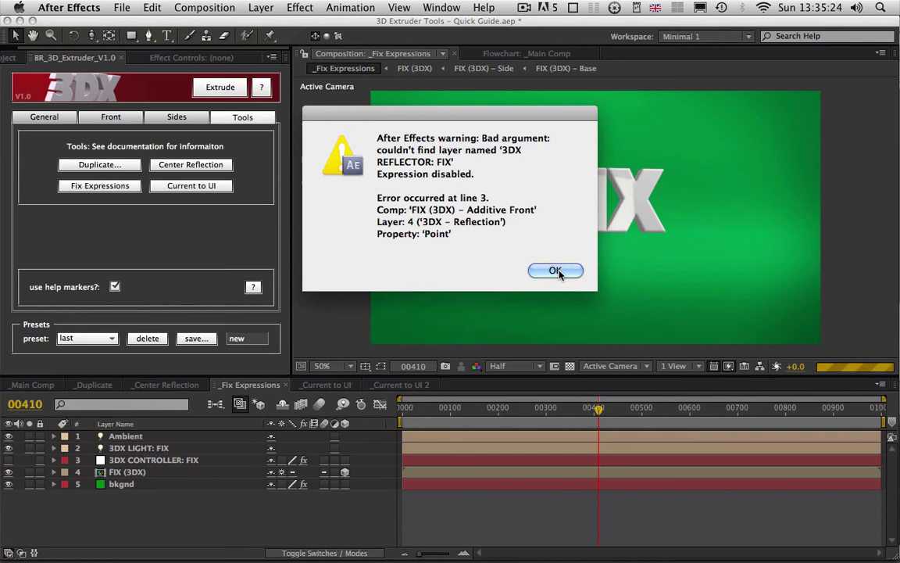
{"action": "left_click", "coordinate": [556, 271]}
{"action": "left_click", "coordinate": [556, 271]}
{"action": "left_click", "coordinate": [556, 271]}
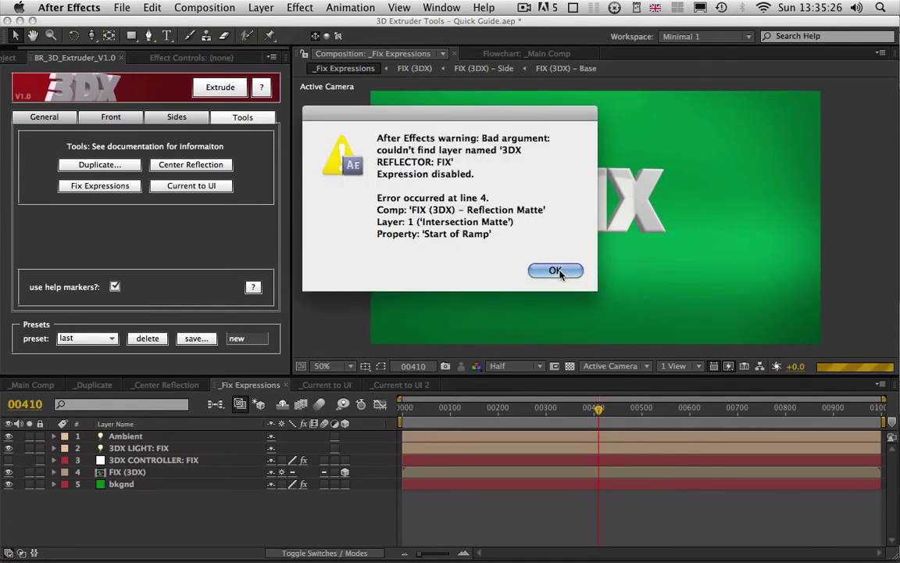
{"action": "left_click", "coordinate": [555, 271]}
{"action": "left_click", "coordinate": [556, 271]}
{"action": "left_click", "coordinate": [556, 271]}
{"action": "left_click", "coordinate": [556, 271]}
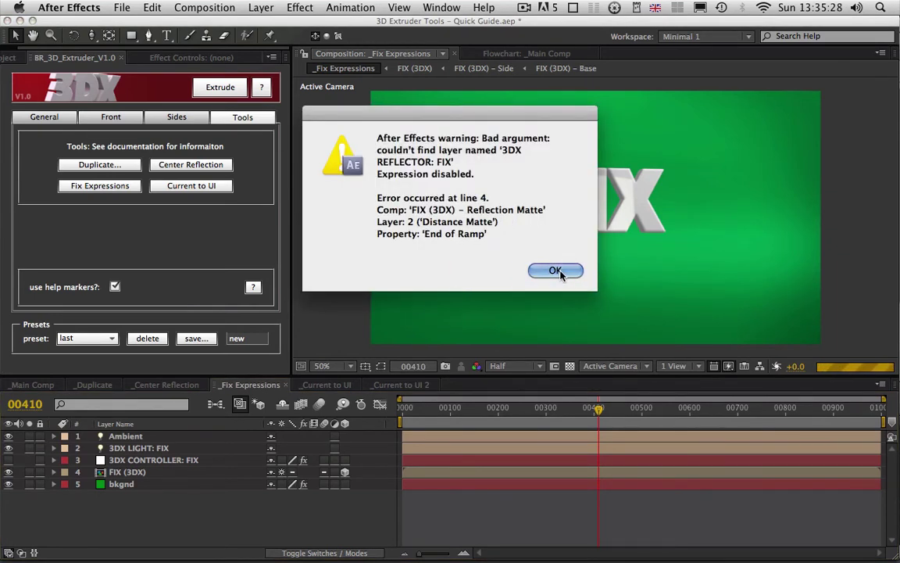
{"action": "left_click", "coordinate": [555, 271]}
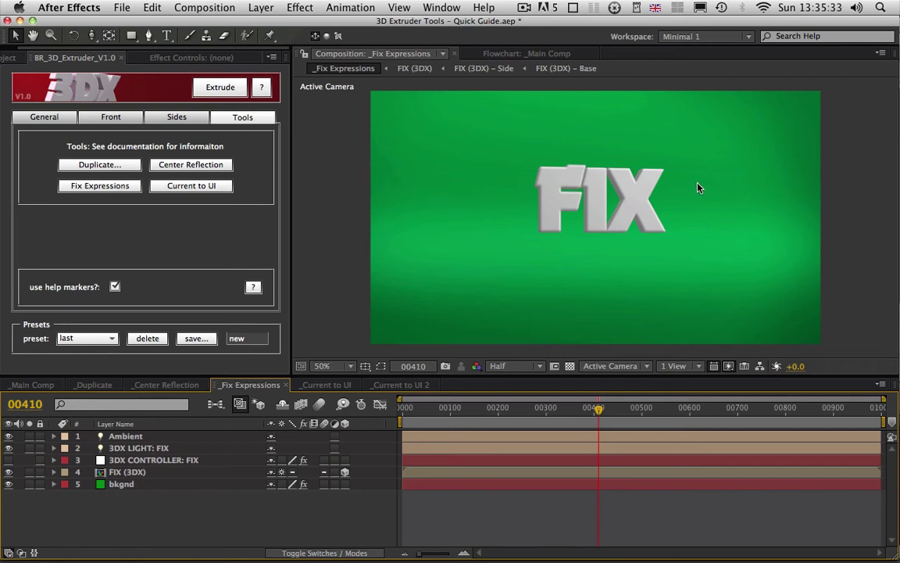
- Undo the reflector deletion, run Fix Expressions on FIX (3DX), then open _Current to UI
{"action": "key", "text": "super+z"}
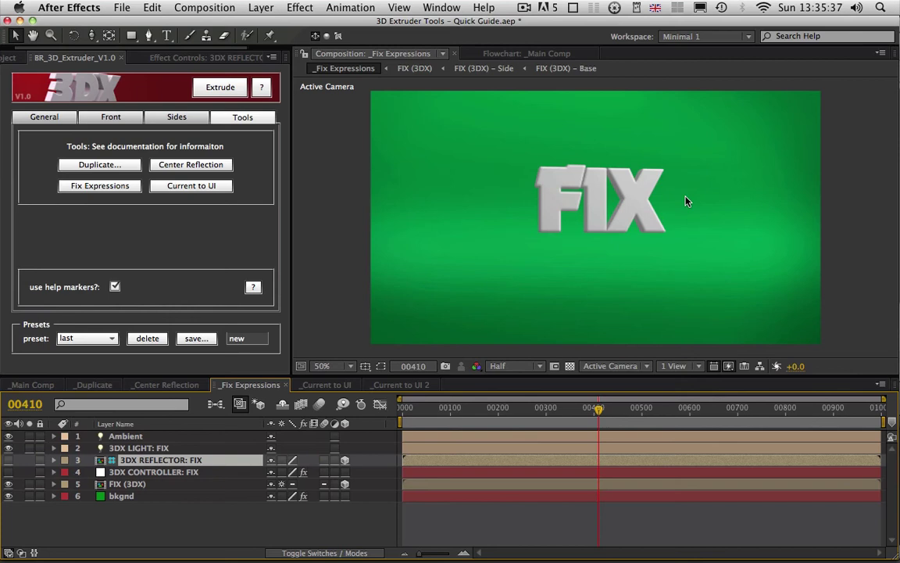
{"action": "left_click", "coordinate": [130, 486]}
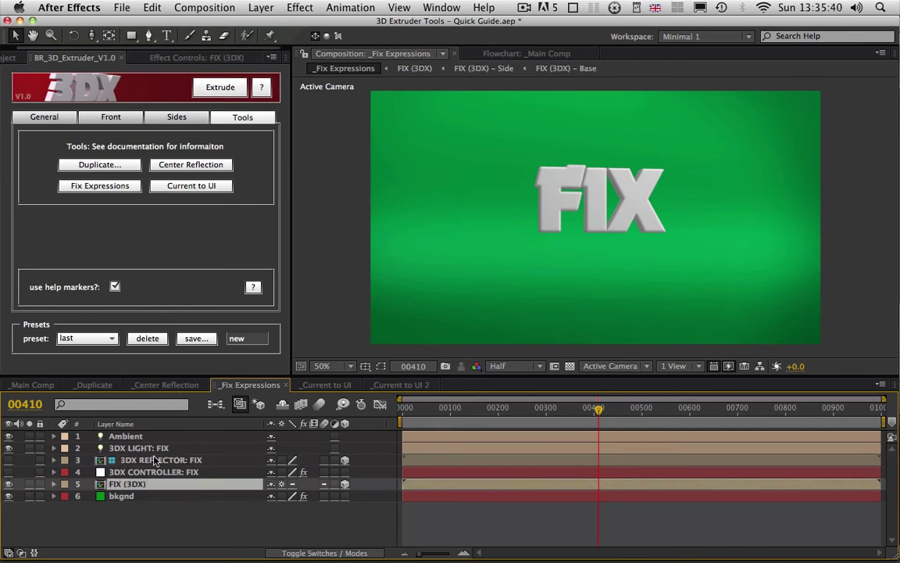
{"action": "left_click", "coordinate": [112, 187]}
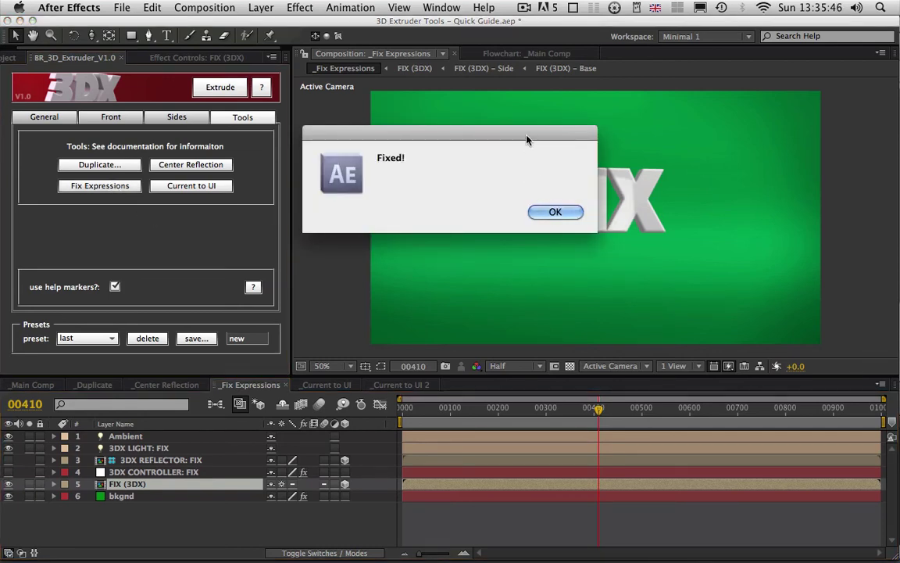
{"action": "left_click", "coordinate": [538, 210]}
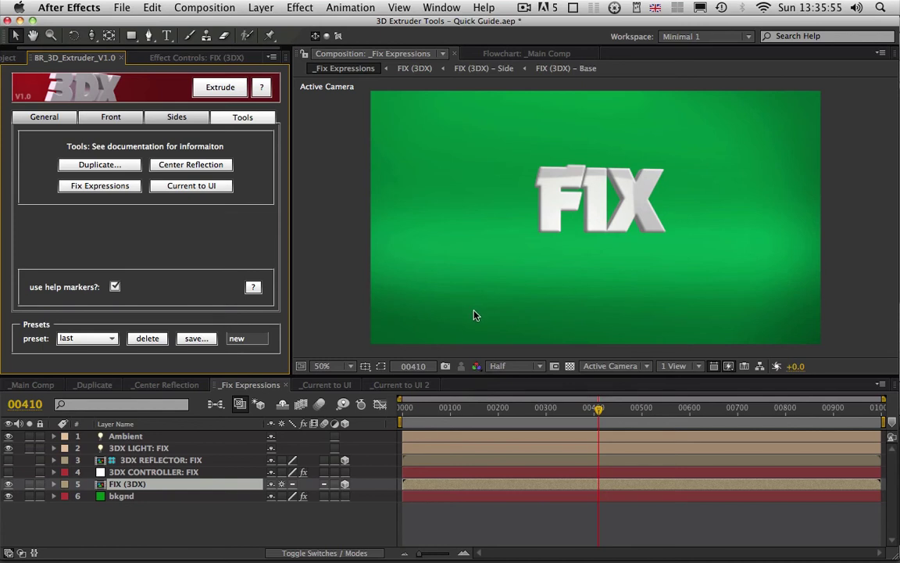
{"action": "left_click", "coordinate": [328, 384]}
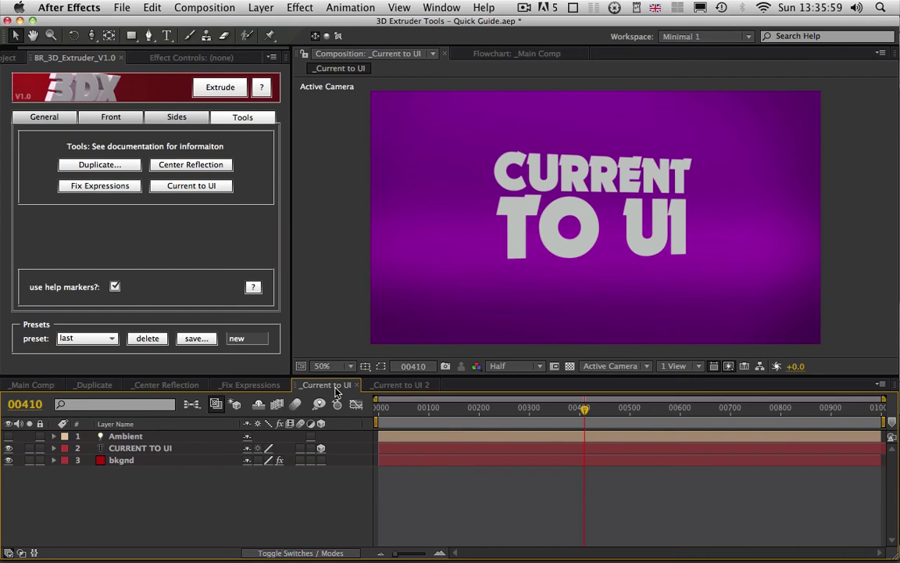
- Review the CURRENT TO UI extruder's General settings: depth 50, 30 iterations, preset last
{"action": "left_click", "coordinate": [175, 450]}
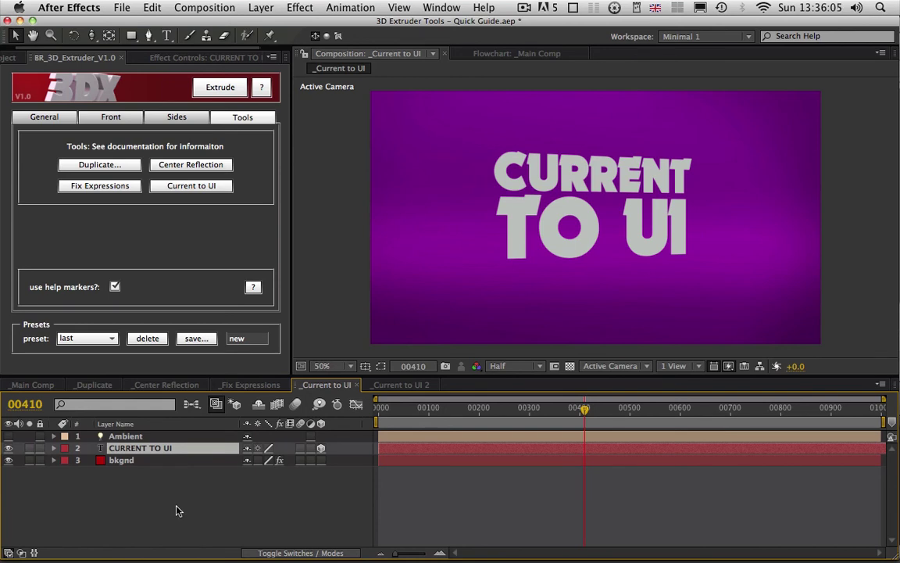
{"action": "left_click", "coordinate": [43, 117]}
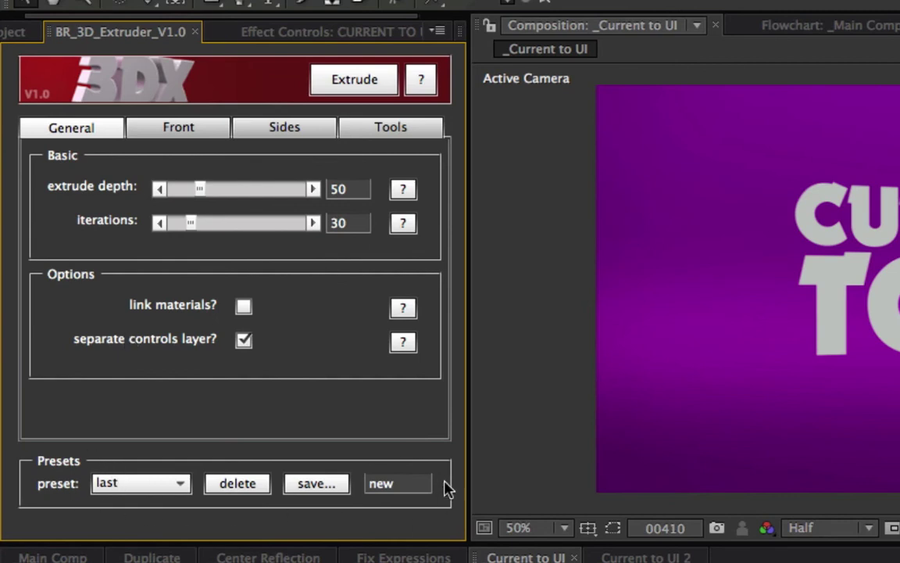
{"action": "left_click", "coordinate": [184, 484]}
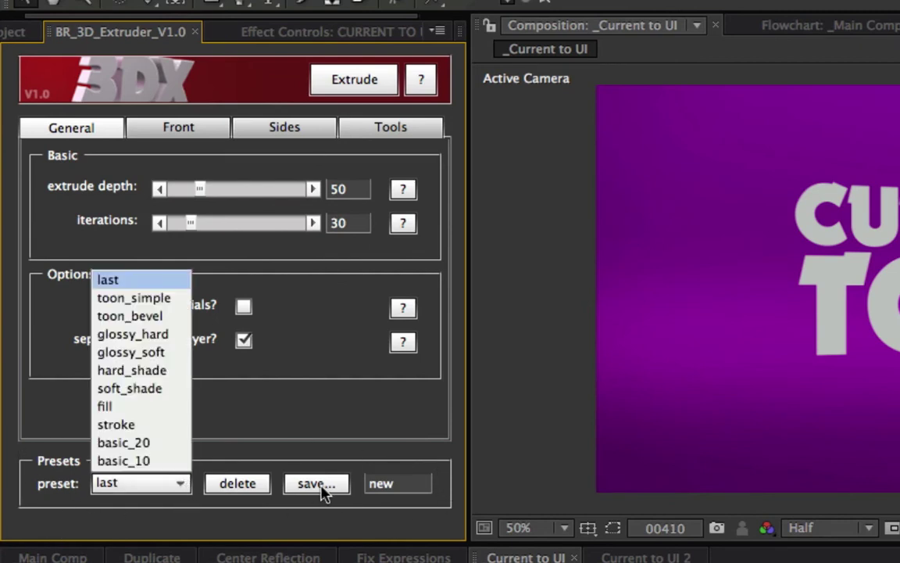
{"action": "left_click", "coordinate": [311, 450]}
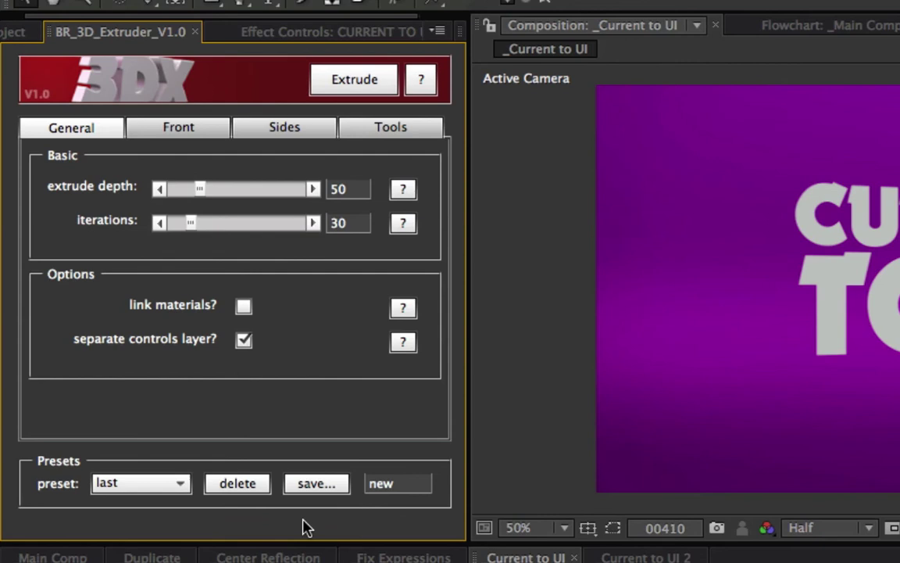
{"action": "left_click", "coordinate": [181, 128]}
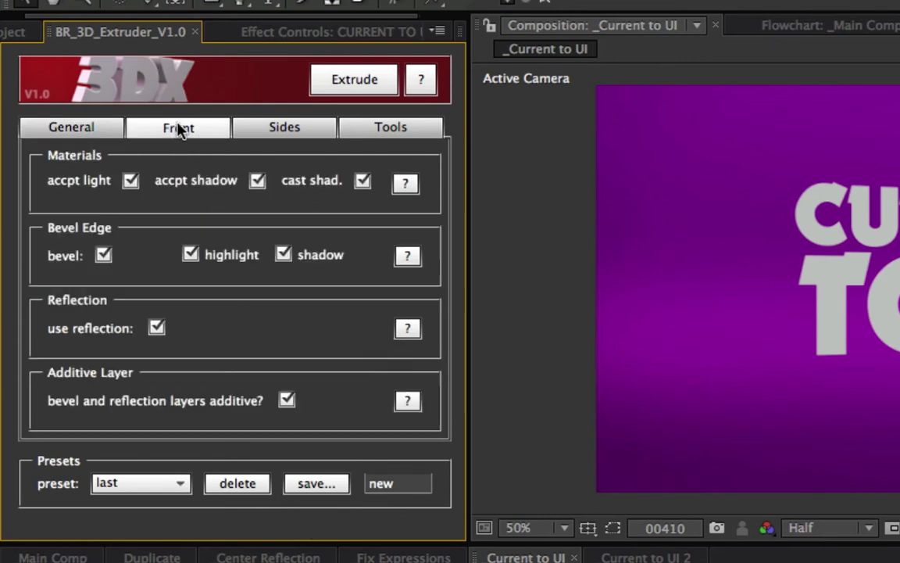
{"action": "left_click", "coordinate": [265, 126]}
{"action": "left_click", "coordinate": [178, 128]}
{"action": "left_click", "coordinate": [107, 135]}
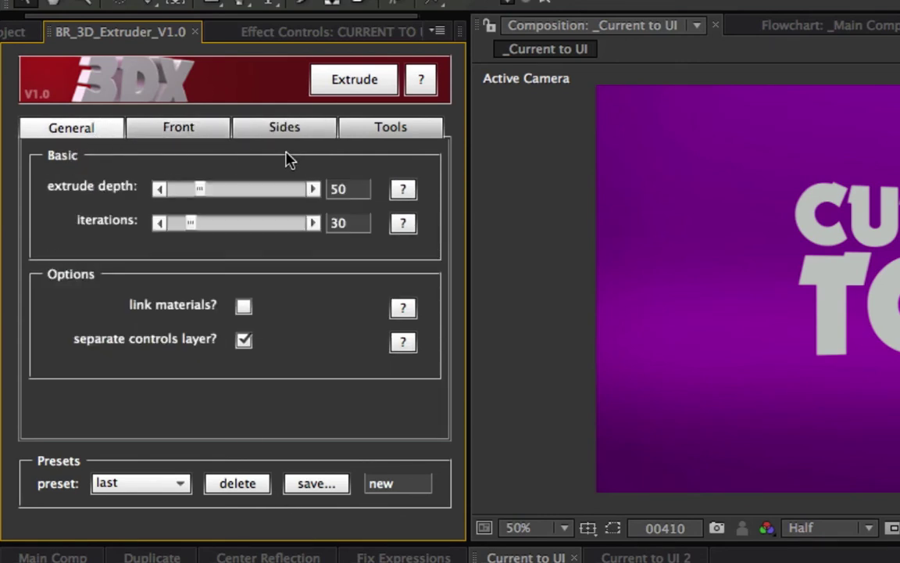
{"action": "left_click", "coordinate": [222, 136]}
{"action": "left_click", "coordinate": [45, 133]}
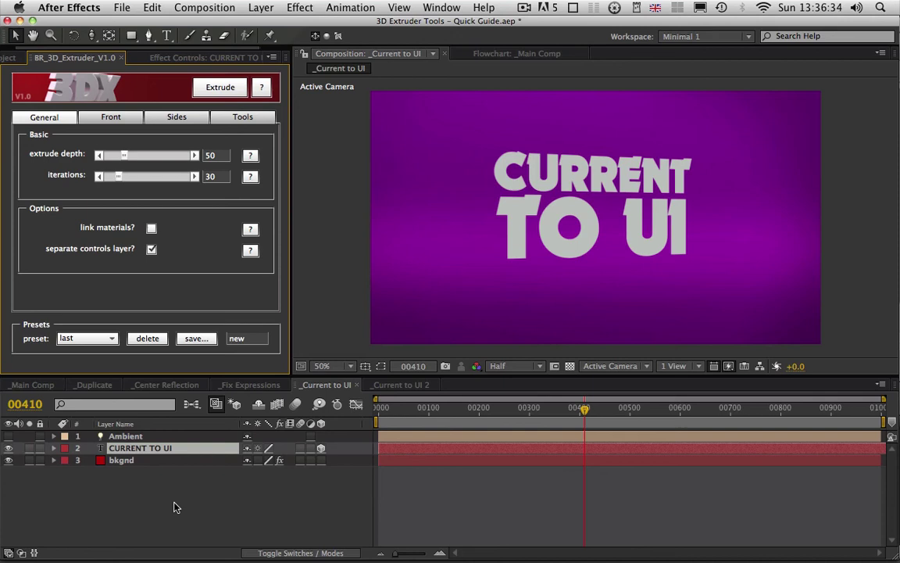
- Load the glossy_hard preset and extrude the CURRENT TO UI text in 3D
{"action": "left_click", "coordinate": [102, 338]}
{"action": "left_click", "coordinate": [82, 245]}
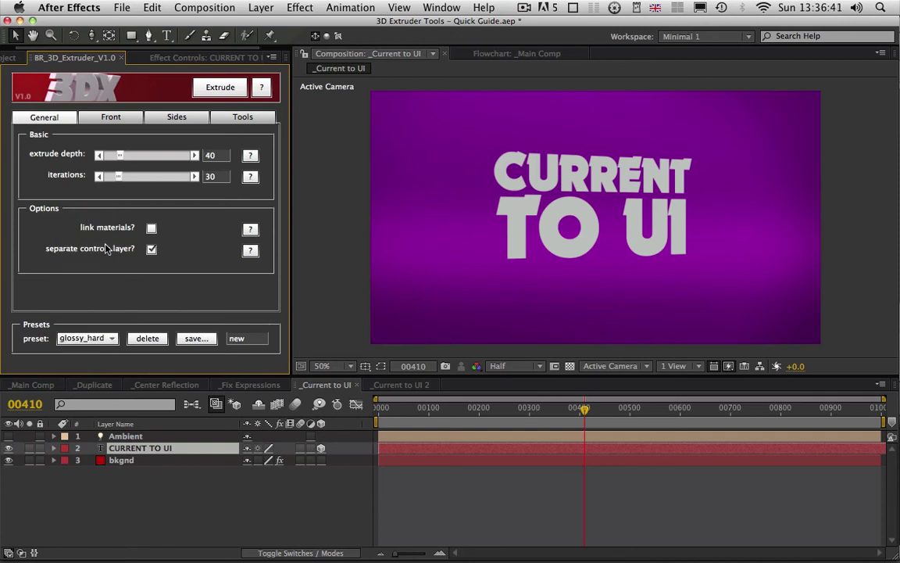
{"action": "left_click", "coordinate": [221, 89]}
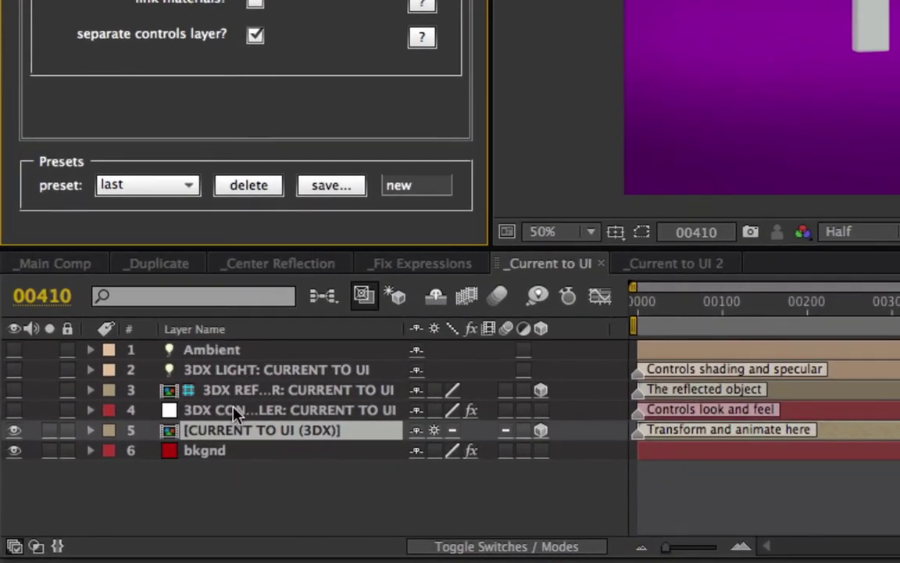
- Set the 3DX controller's Front Bevel Intensity to 22
{"action": "left_click", "coordinate": [189, 414]}
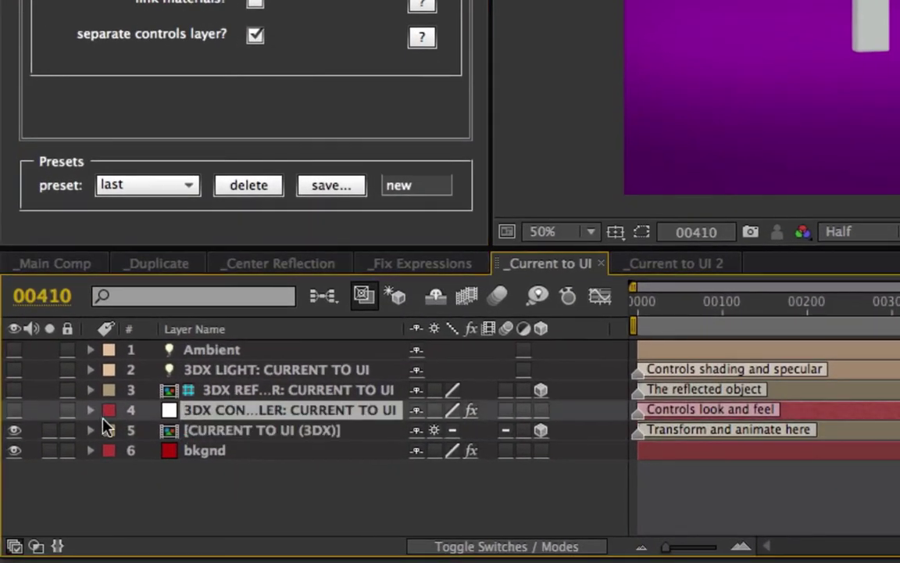
{"action": "key", "text": "e"}
{"action": "scroll", "coordinate": [246, 438], "scroll_direction": "down", "scroll_amount": 5}
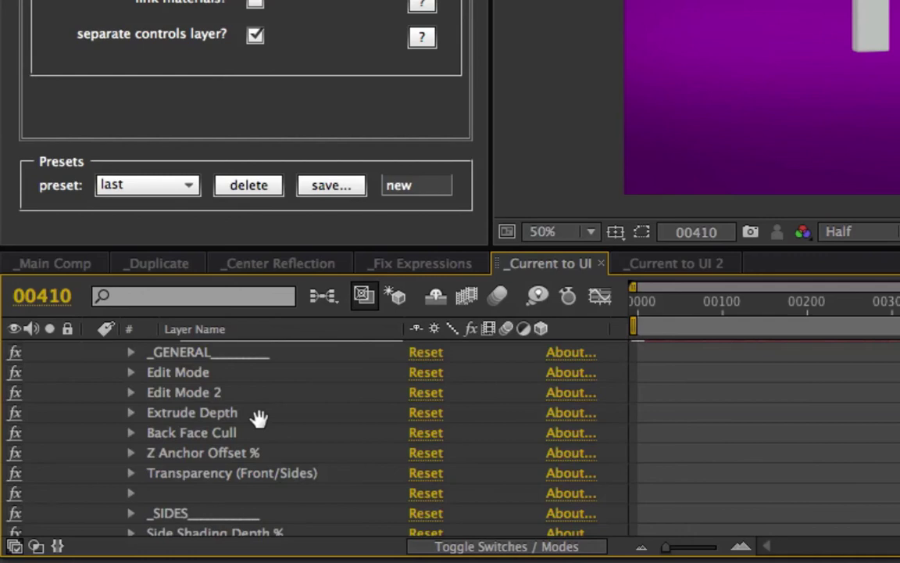
{"action": "scroll", "coordinate": [257, 446], "scroll_direction": "down", "scroll_amount": 3}
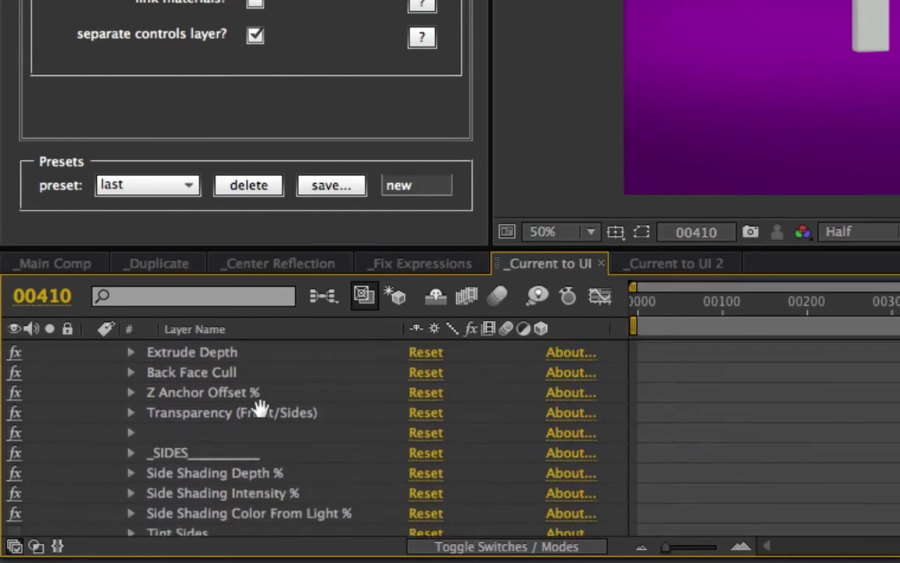
{"action": "scroll", "coordinate": [260, 408], "scroll_direction": "down", "scroll_amount": 5}
{"action": "left_click", "coordinate": [130, 452]}
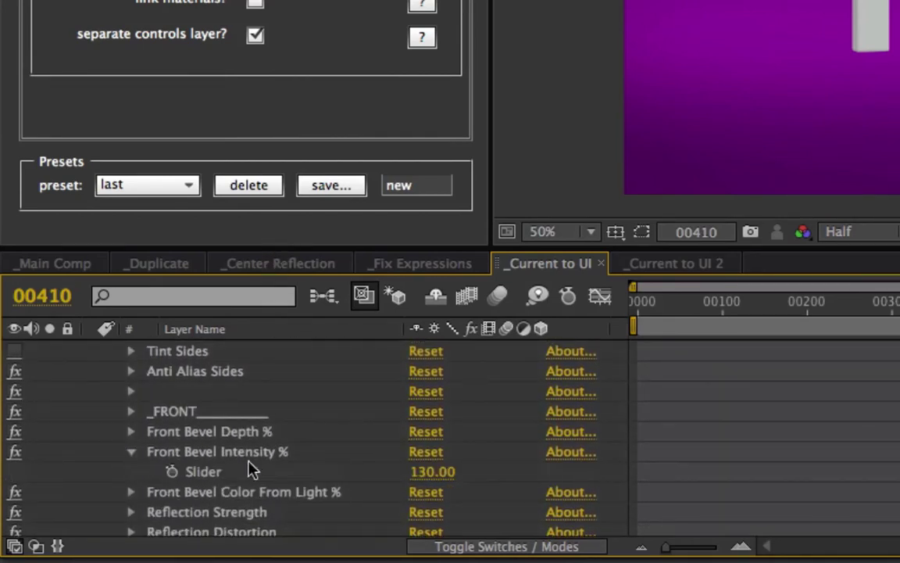
{"action": "left_click", "coordinate": [434, 472]}
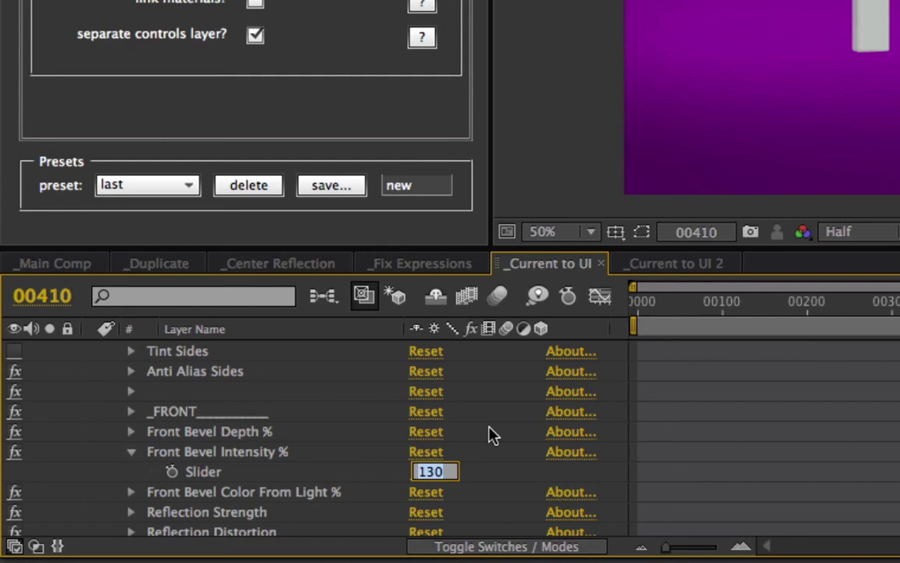
{"action": "type", "text": "22"}
{"action": "key", "text": "Return"}
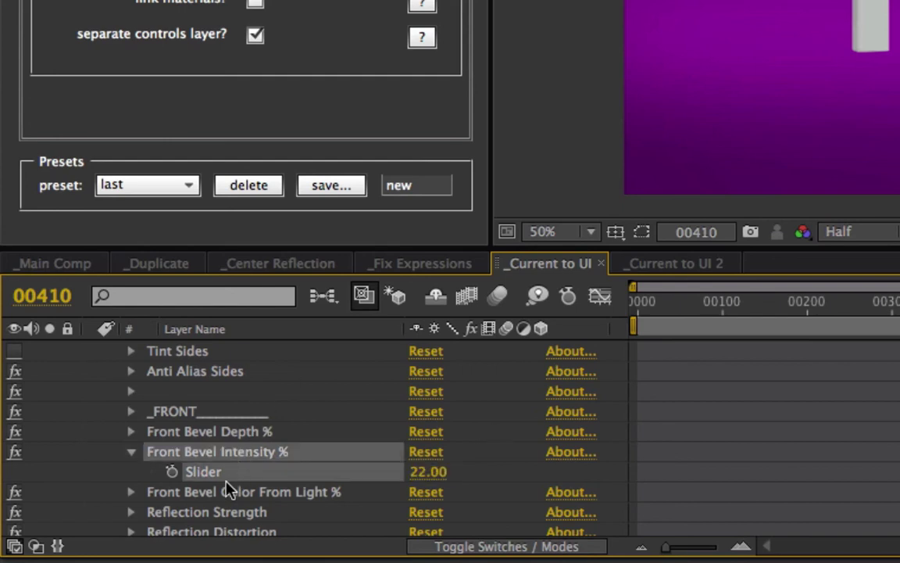
- Set the controller's Reflection Strength to 99 and Reflection Distortion to 11
{"action": "scroll", "coordinate": [226, 496], "scroll_direction": "down", "scroll_amount": 3}
{"action": "left_click", "coordinate": [130, 444]}
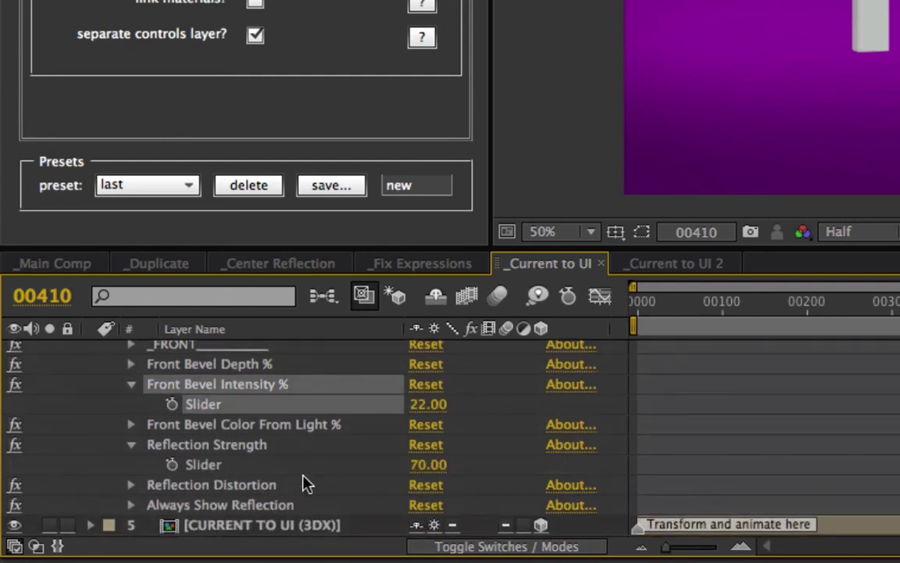
{"action": "left_click", "coordinate": [428, 464]}
{"action": "type", "text": "99"}
{"action": "key", "text": "Return"}
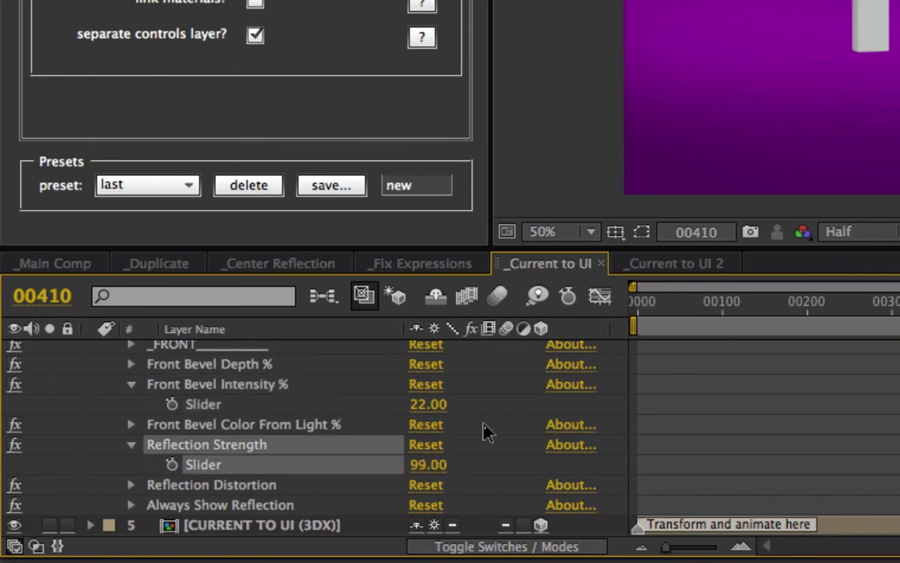
{"action": "left_click", "coordinate": [131, 485]}
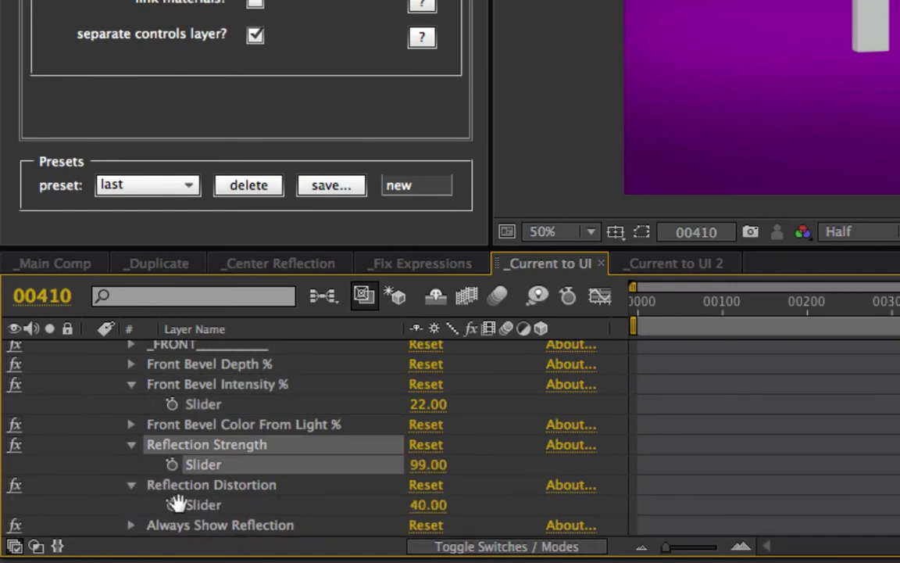
{"action": "scroll", "coordinate": [176, 503], "scroll_direction": "down", "scroll_amount": 2}
{"action": "left_click", "coordinate": [430, 466]}
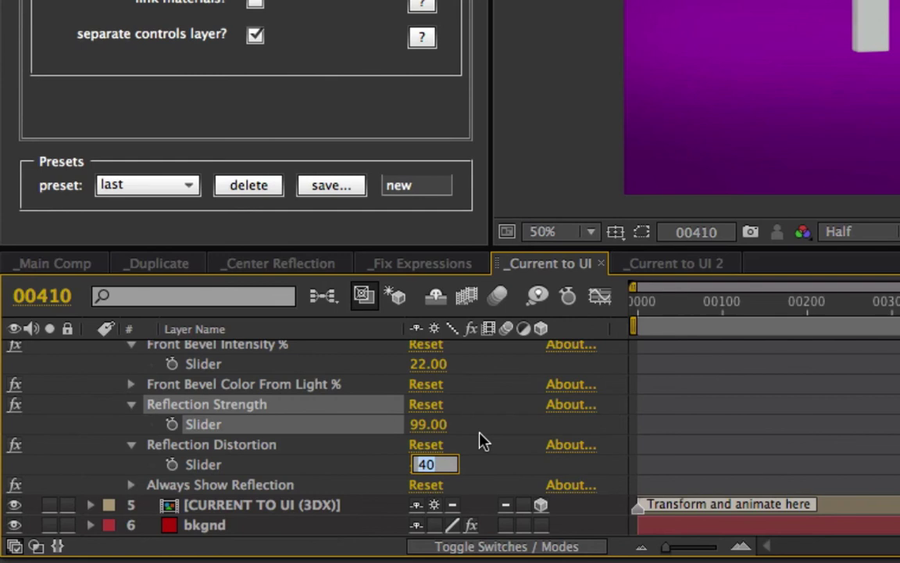
{"action": "type", "text": "11"}
{"action": "key", "text": "Return"}
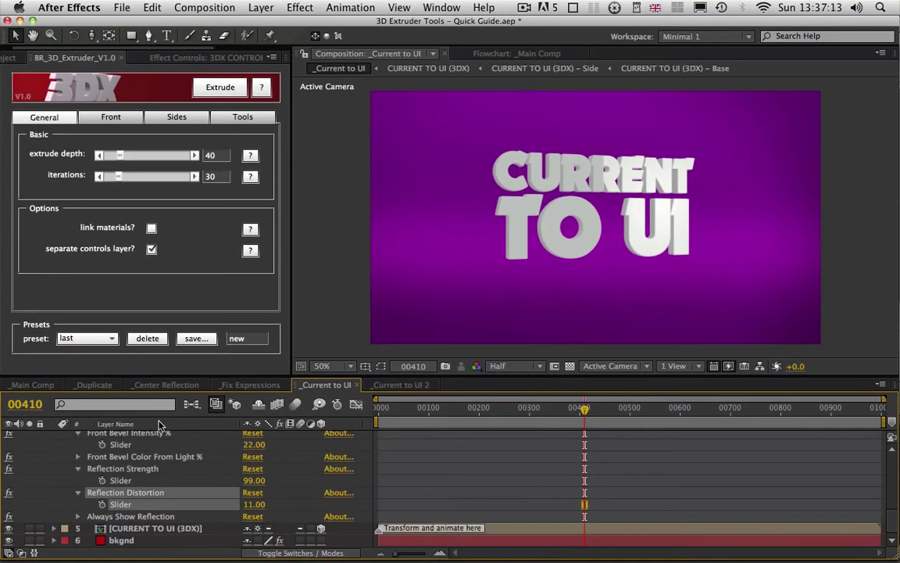
- Collapse the controller layer's effects and select the CURRENT TO UI 3DX layer
{"action": "scroll", "coordinate": [147, 528], "scroll_direction": "up", "scroll_amount": 5}
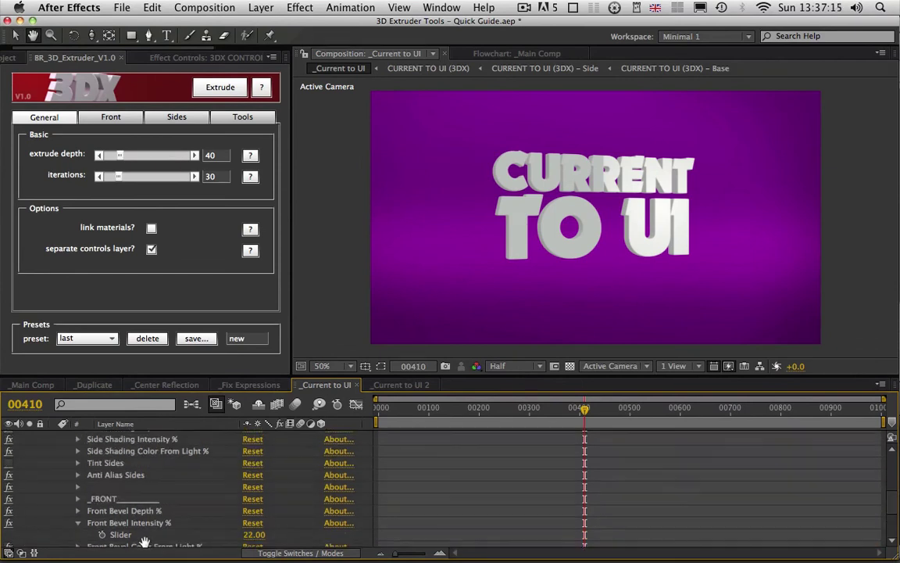
{"action": "scroll", "coordinate": [147, 530], "scroll_direction": "up", "scroll_amount": 5}
{"action": "left_click", "coordinate": [53, 472]}
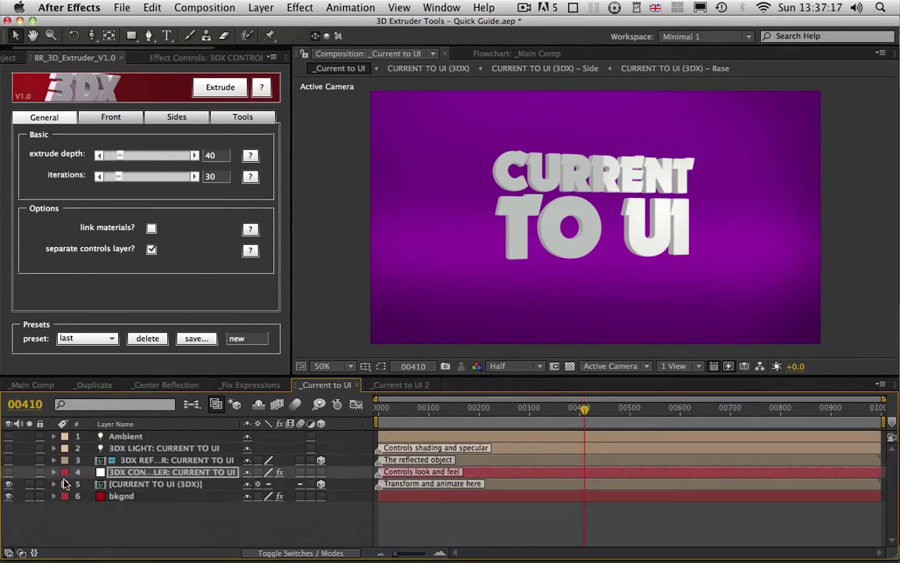
{"action": "left_click", "coordinate": [111, 485]}
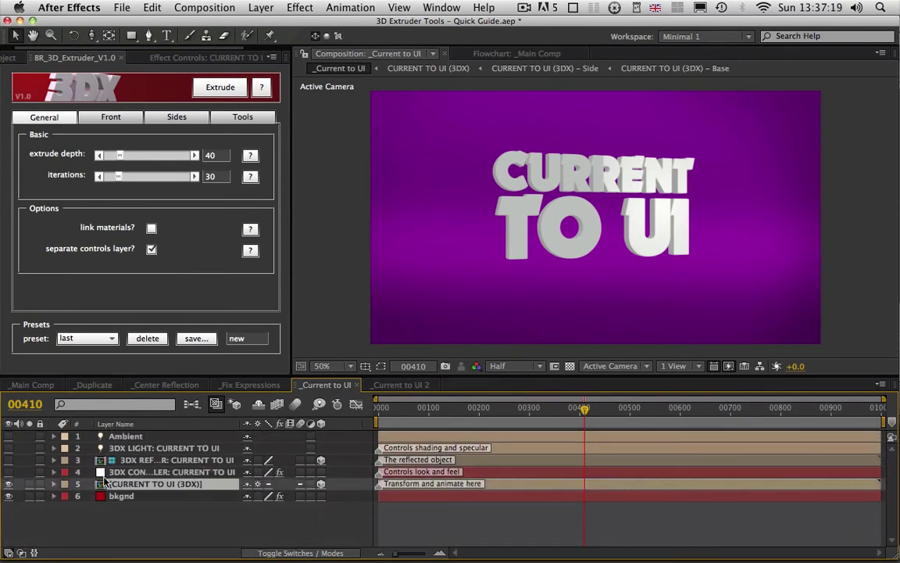
- Copy the layer's current settings into the 3DX Extruder with Current to UI and save them as preset gloss_2
{"action": "left_click", "coordinate": [218, 119]}
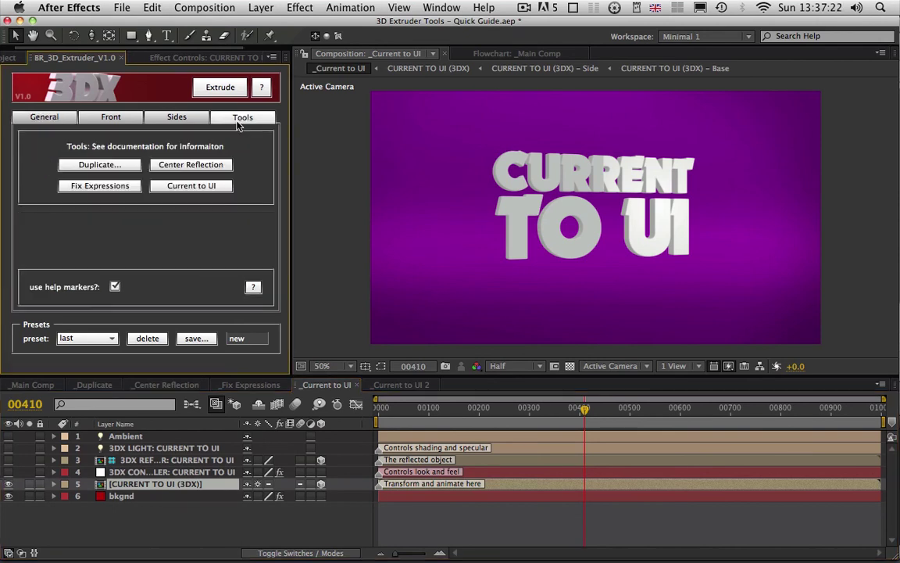
{"action": "left_click", "coordinate": [209, 186]}
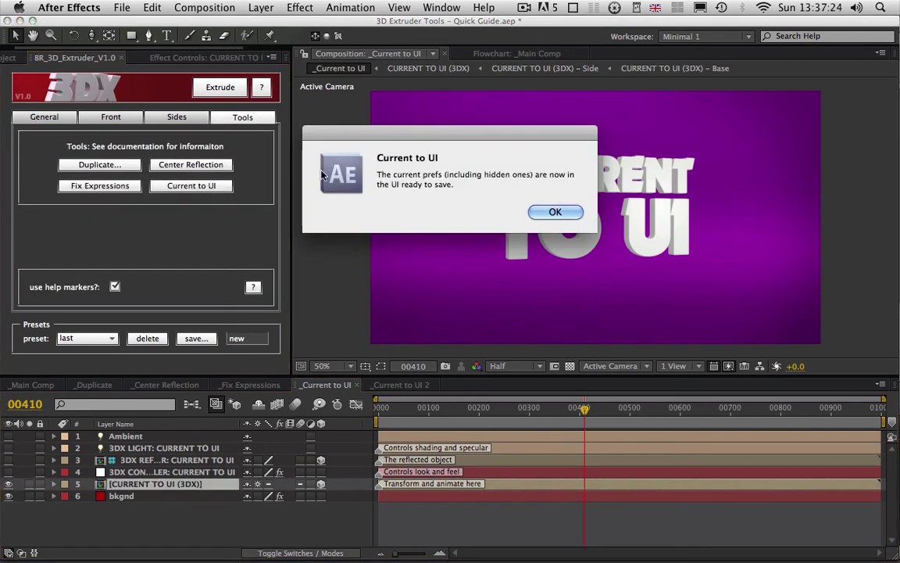
{"action": "left_click", "coordinate": [548, 212]}
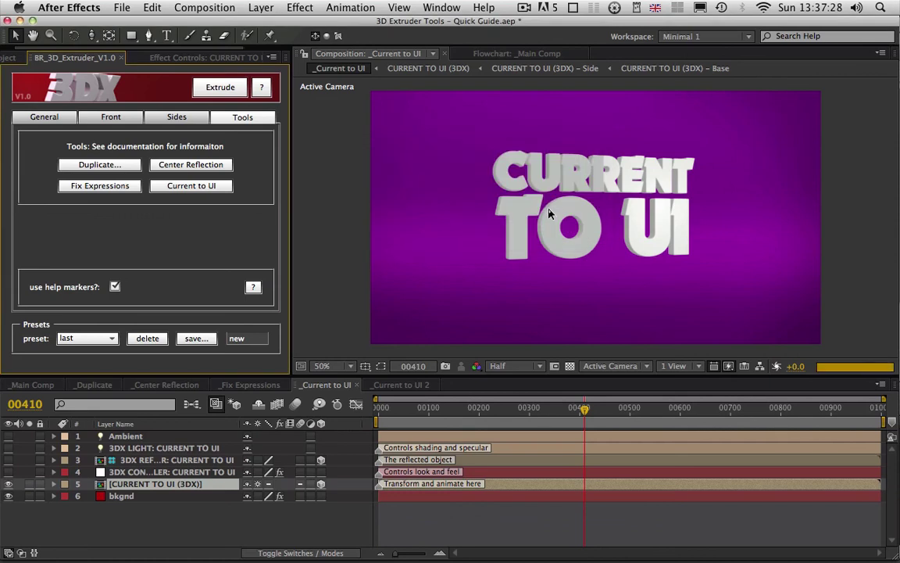
{"action": "left_click", "coordinate": [255, 341]}
{"action": "type", "text": "glos"}
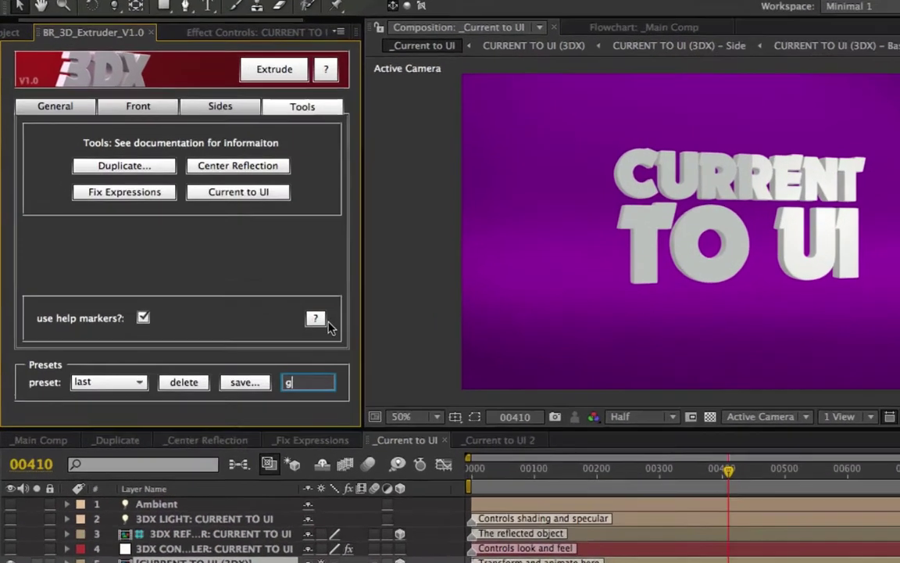
{"action": "type", "text": "s_2"}
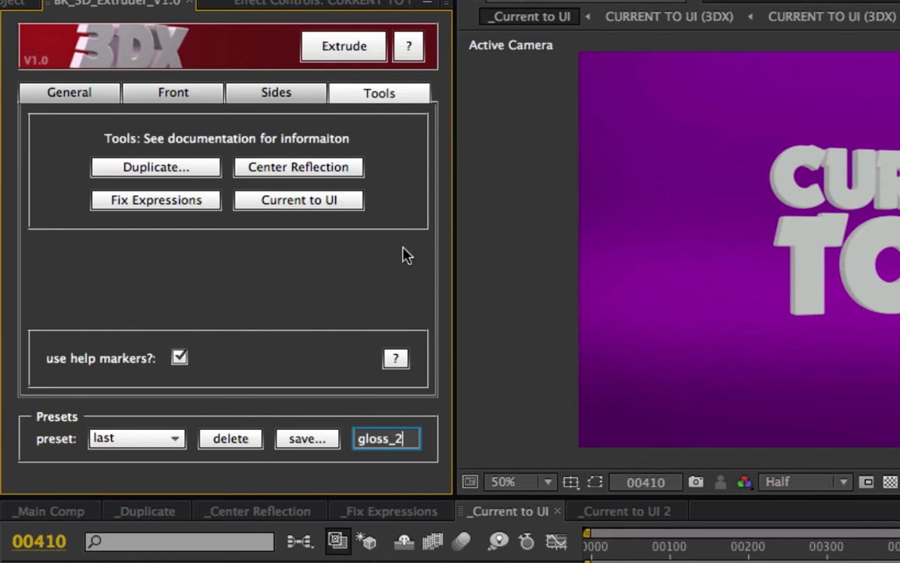
{"action": "left_click", "coordinate": [307, 439]}
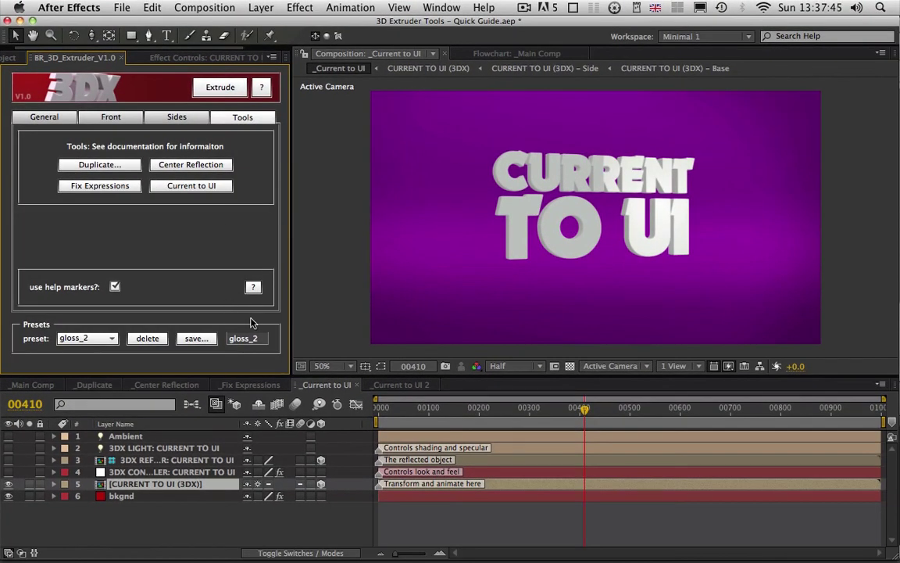
- In the Current to UI 2 comp, extrude the COPIED VALUES text layer in 3D
{"action": "left_click", "coordinate": [400, 384]}
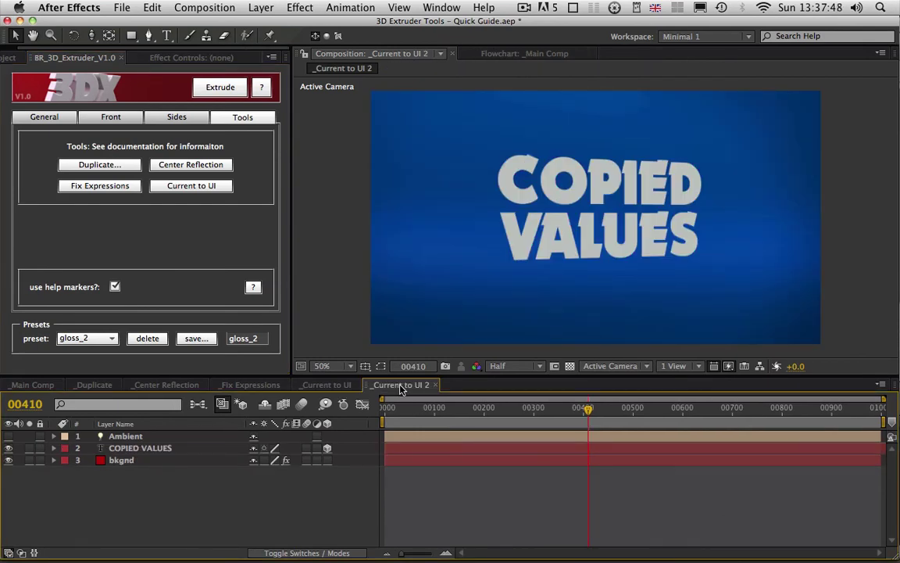
{"action": "left_click", "coordinate": [160, 450]}
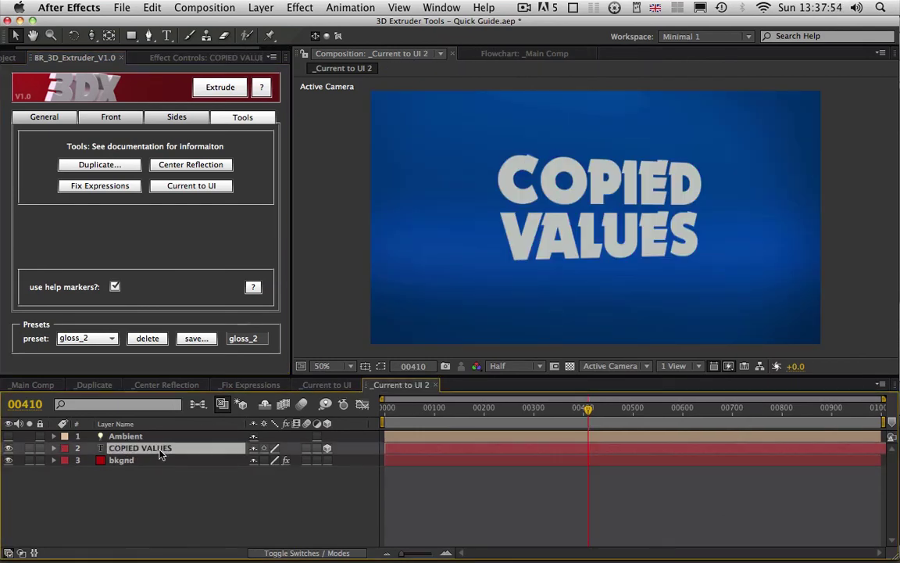
{"action": "left_click", "coordinate": [224, 87]}
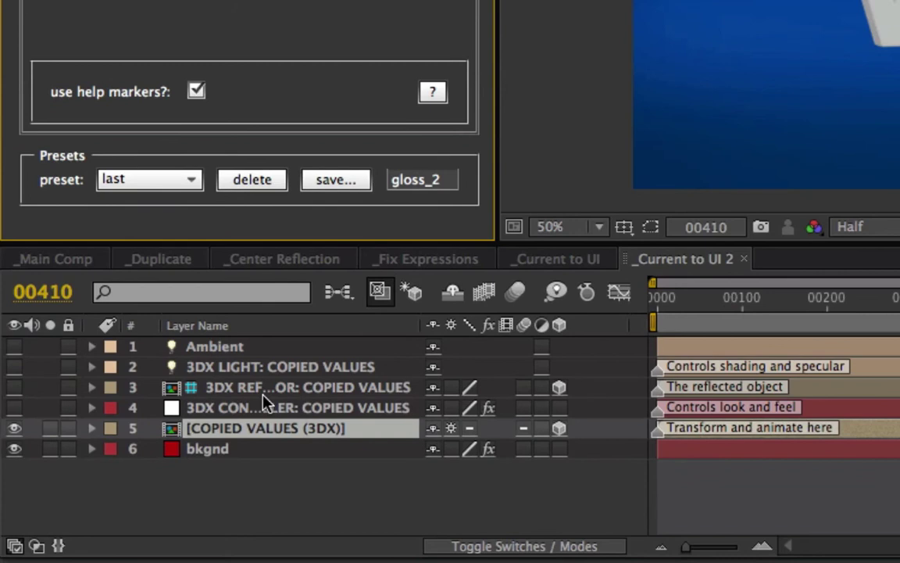
- Check the controller's values: Front Bevel Intensity 22, Reflection Strength 99, Reflection Distortion 11
{"action": "left_click", "coordinate": [265, 407]}
{"action": "key", "text": "e"}
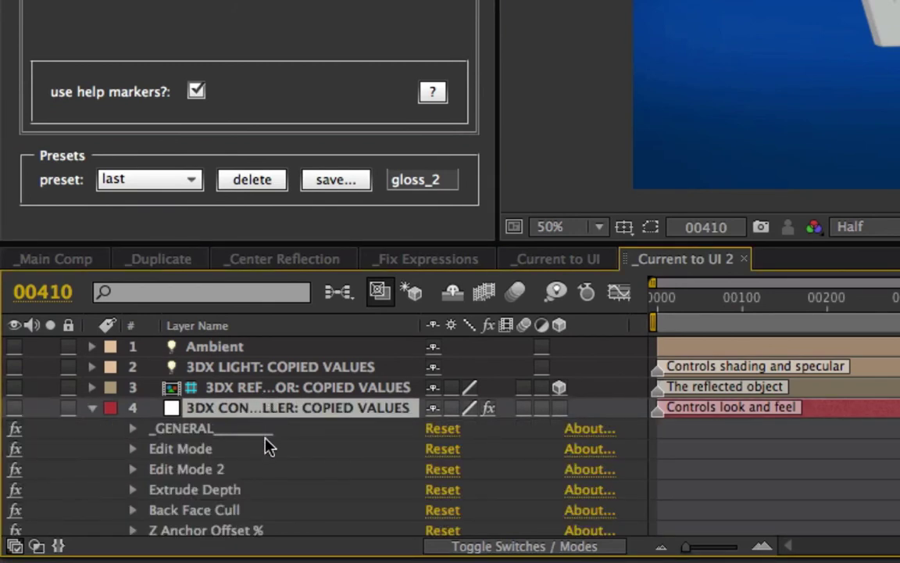
{"action": "left_click_drag", "start_coordinate": [264, 486], "coordinate": [299, 154]}
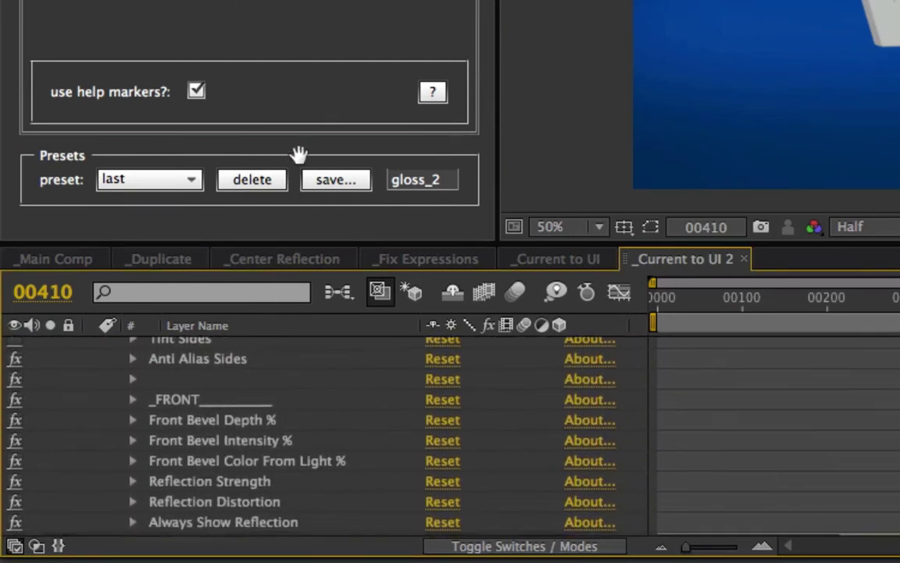
{"action": "left_click", "coordinate": [134, 414]}
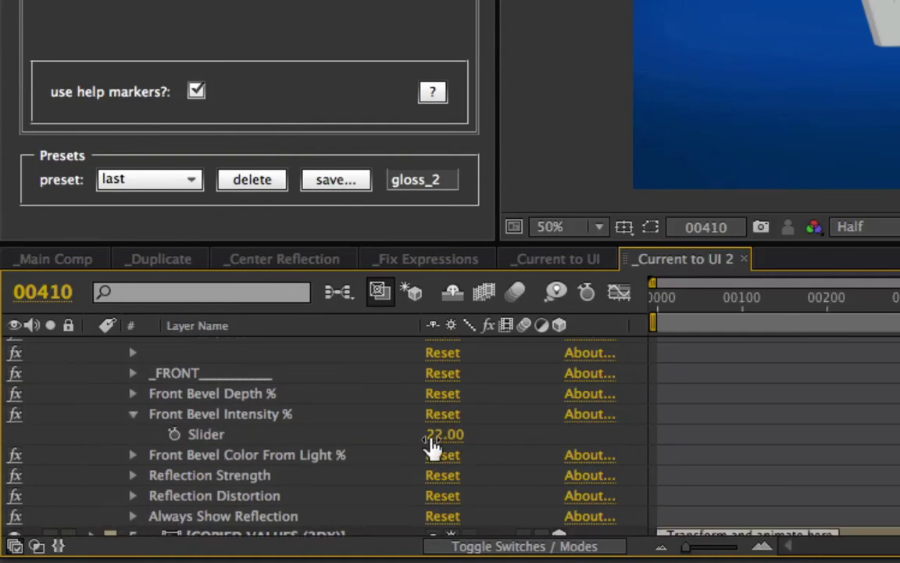
{"action": "scroll", "coordinate": [255, 458], "scroll_direction": "down", "scroll_amount": 2}
{"action": "left_click", "coordinate": [134, 442]}
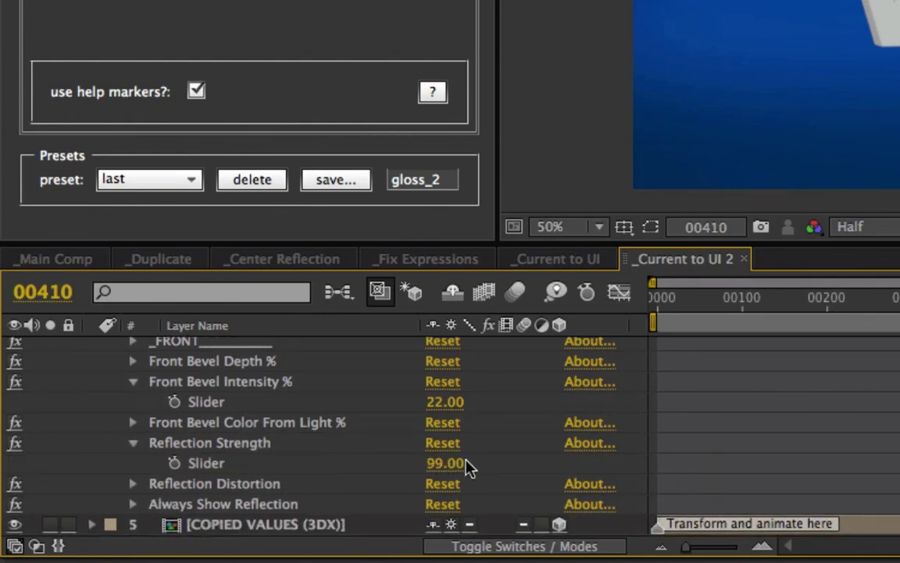
{"action": "left_click", "coordinate": [132, 483]}
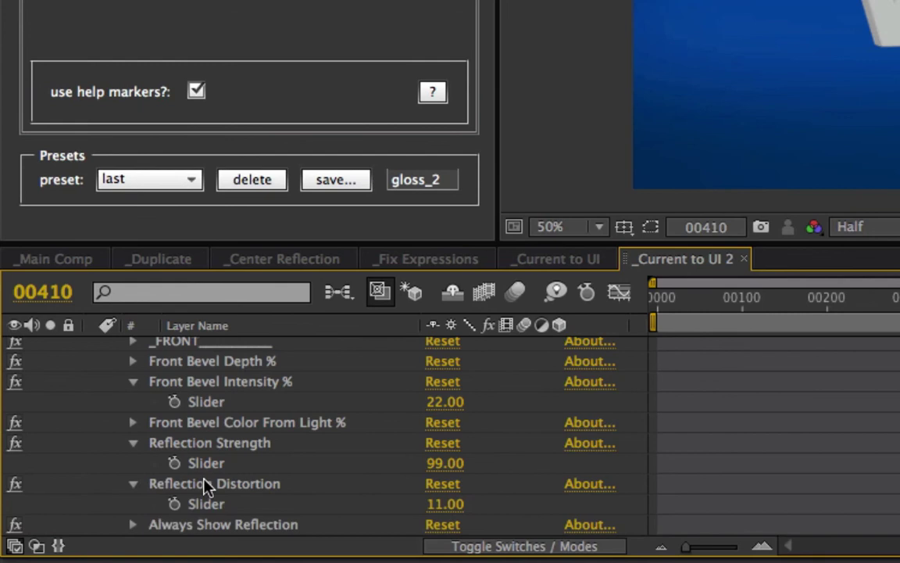
{"action": "scroll", "coordinate": [234, 457], "scroll_direction": "down", "scroll_amount": 1}
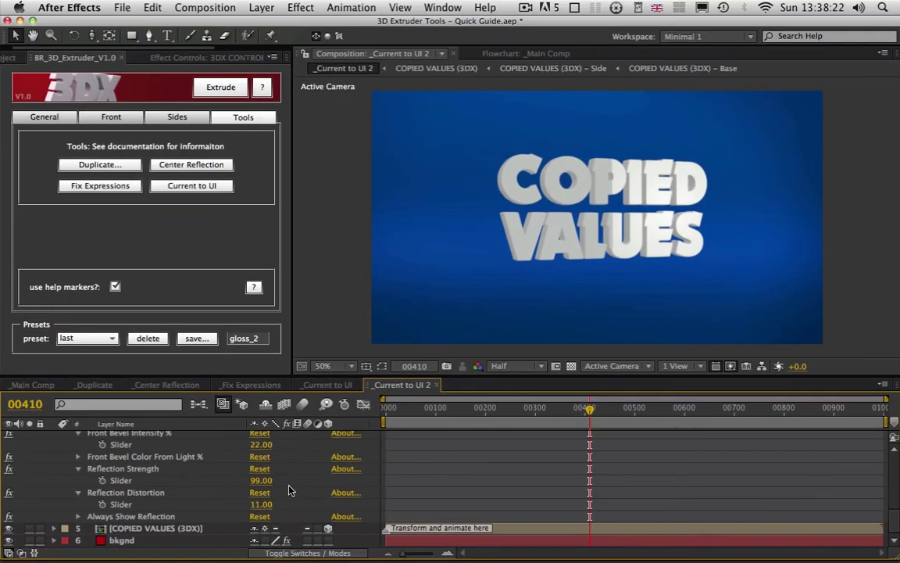
- Return to the top of the timeline and fold away the 3DX controller layer's effects
{"action": "scroll", "coordinate": [309, 500], "scroll_direction": "up", "scroll_amount": 10}
{"action": "scroll", "coordinate": [209, 435], "scroll_direction": "up", "scroll_amount": 3}
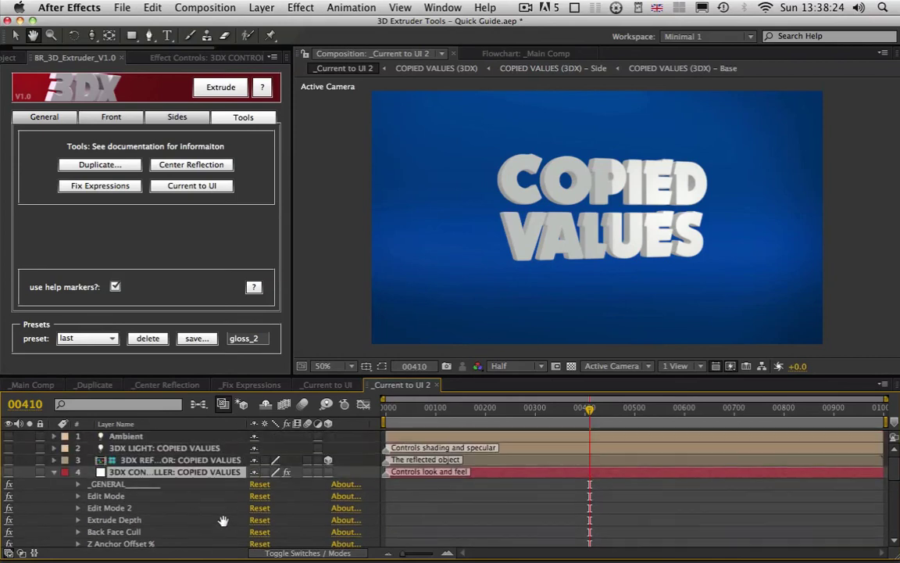
{"action": "left_click", "coordinate": [53, 472]}
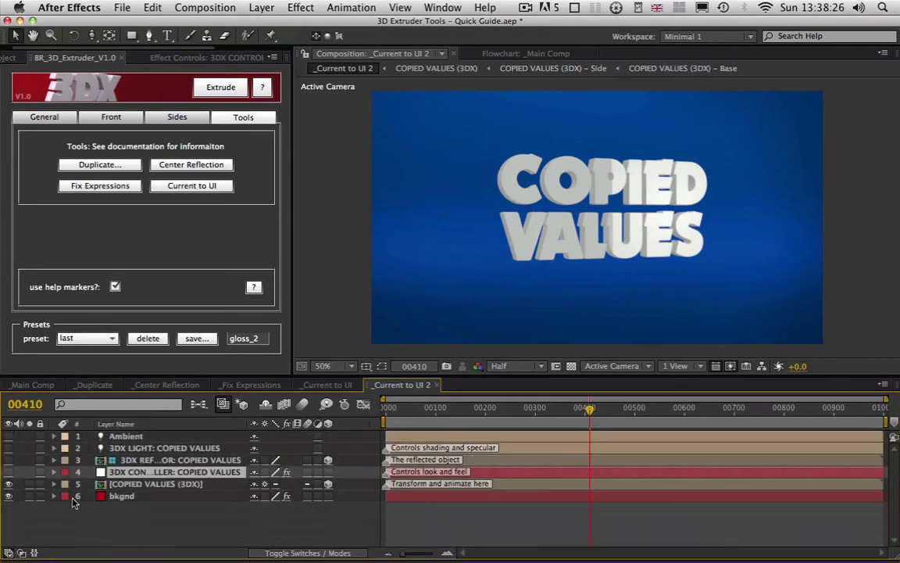